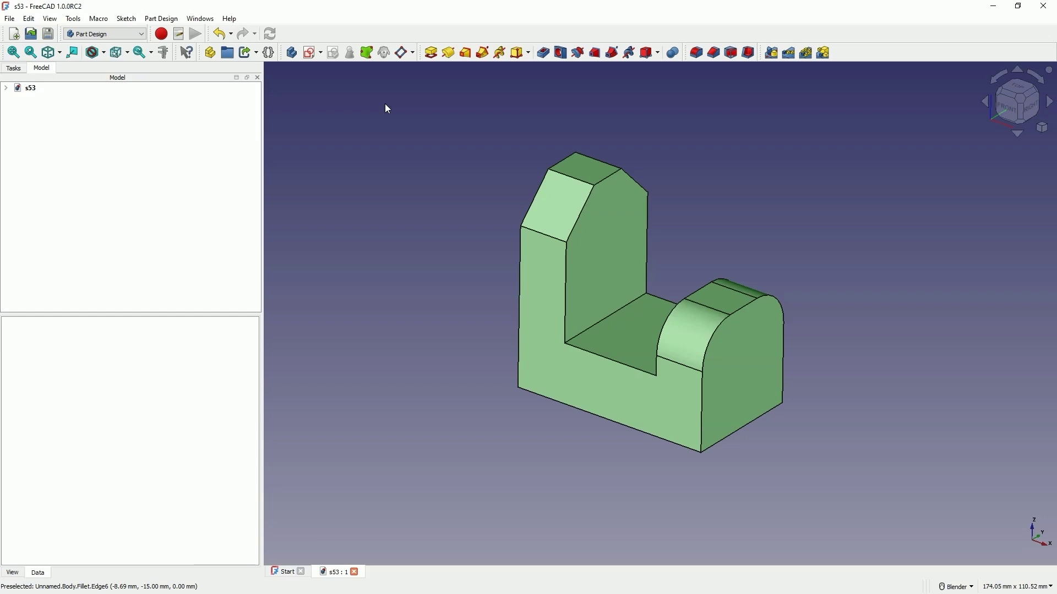
# - Close the example document and start a new parametric part with a sketch on the XY plane
pyautogui.click(355, 572)
pyautogui.click(347, 132)
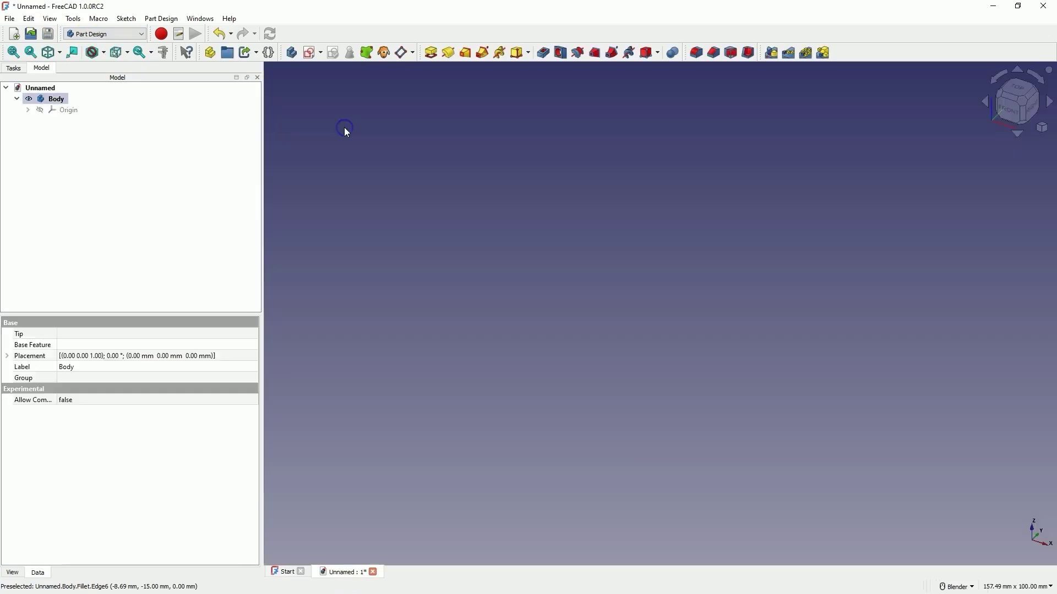
pyautogui.click(310, 55)
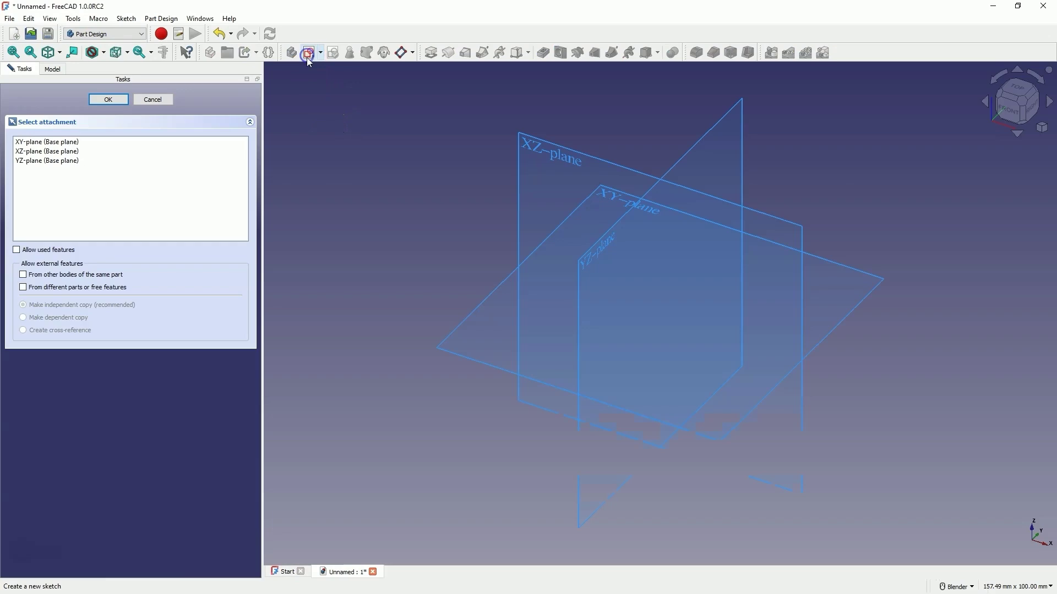
pyautogui.click(606, 196)
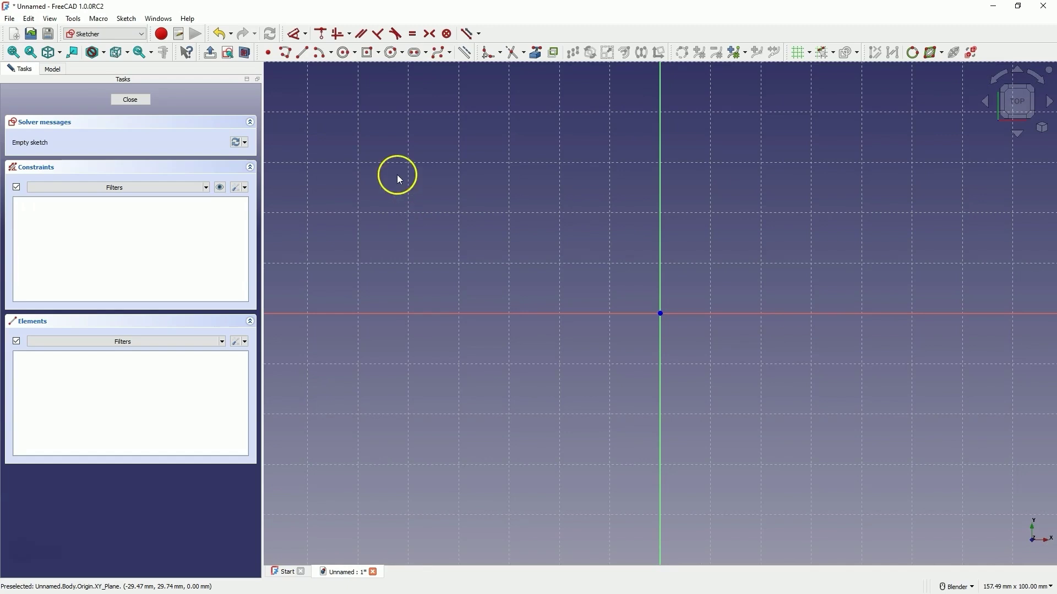
# - Draw a centred rectangle at the origin, 50 mm wide and 30 mm tall
pyautogui.click(368, 53)
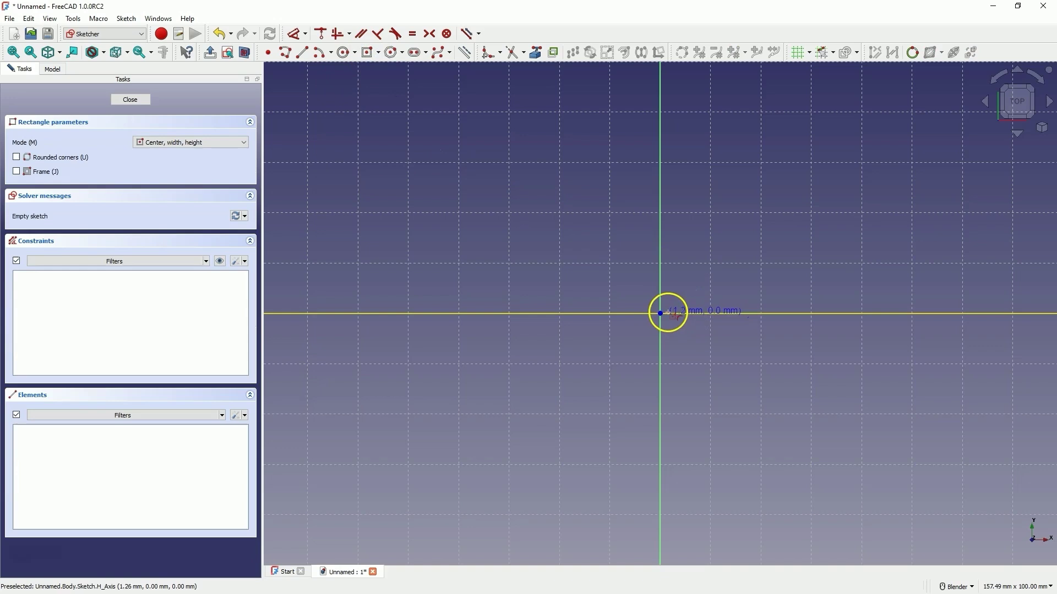
pyautogui.click(668, 313)
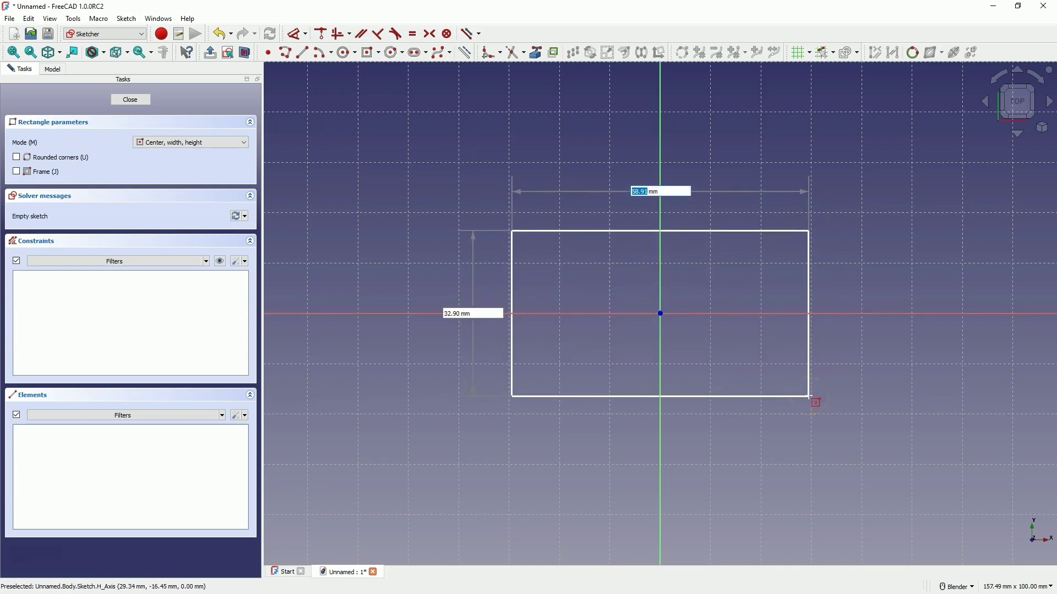
pyautogui.write('50')
pyautogui.press('Tab')
pyautogui.write('30')
pyautogui.press('Return')
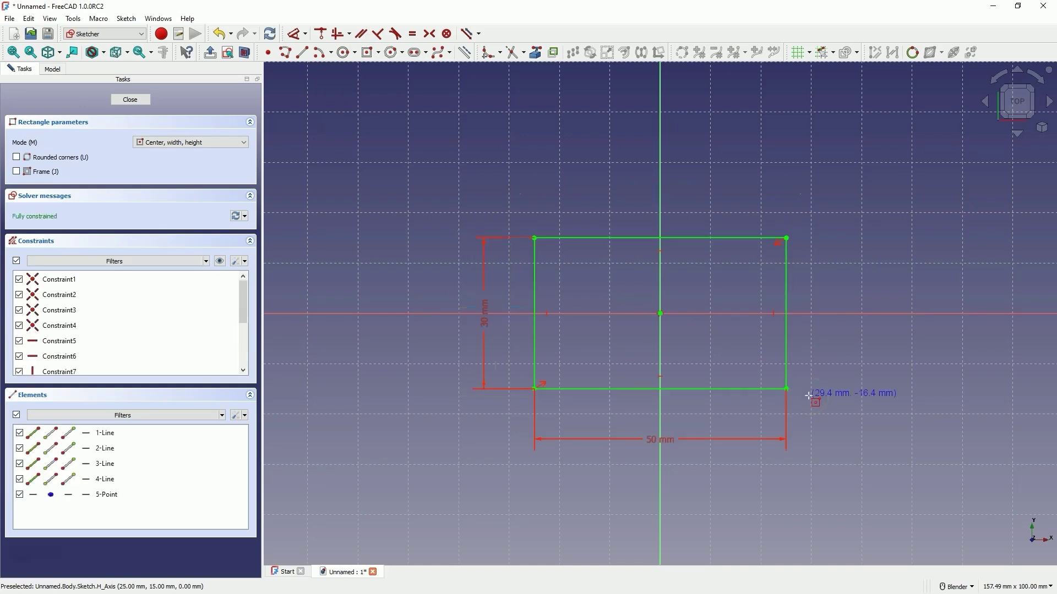
# - Close the rectangle sketch and pad it 40 mm into a solid box
pyautogui.click(130, 100)
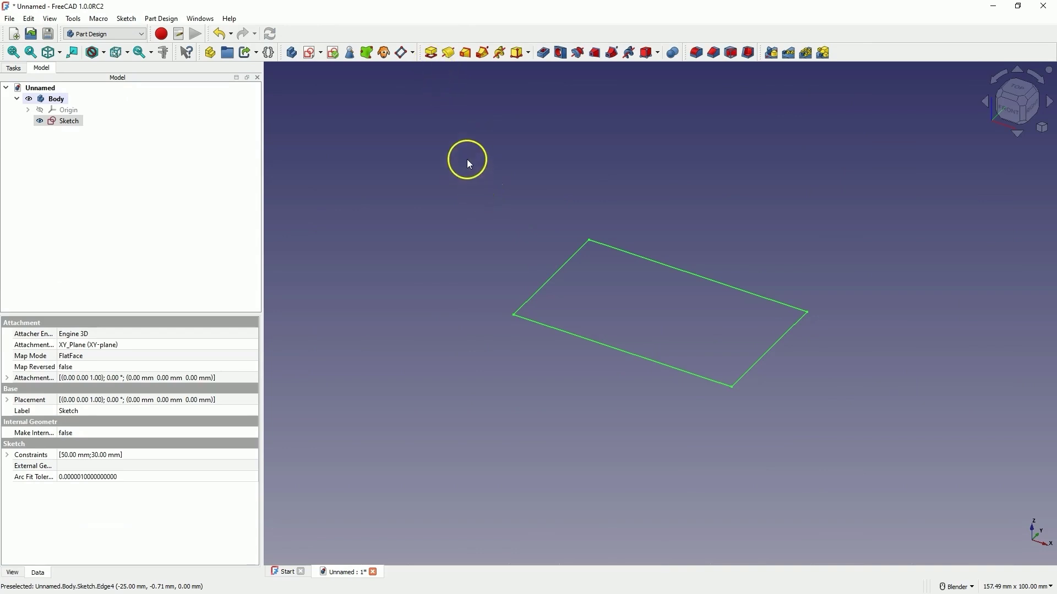
pyautogui.click(431, 56)
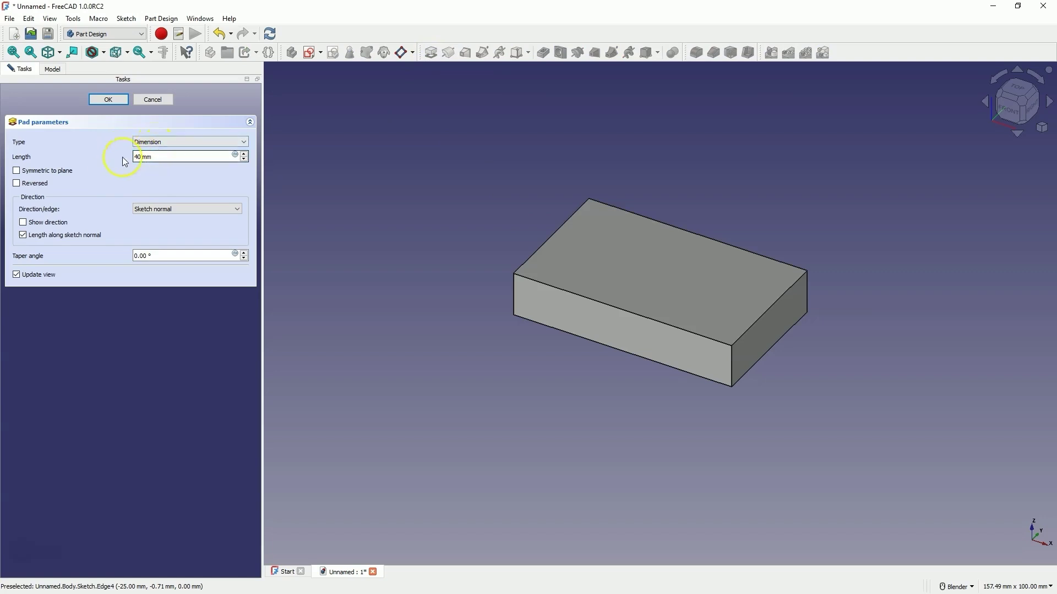
pyautogui.click(156, 159)
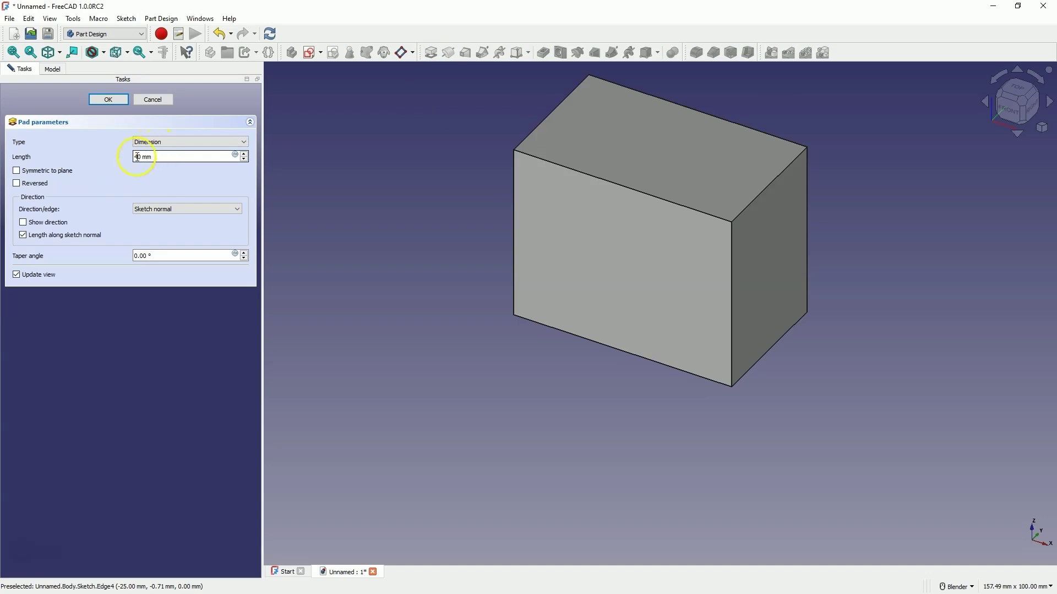
pyautogui.scroll(2, 145, 157)
pyautogui.scroll(-4, 144, 157)
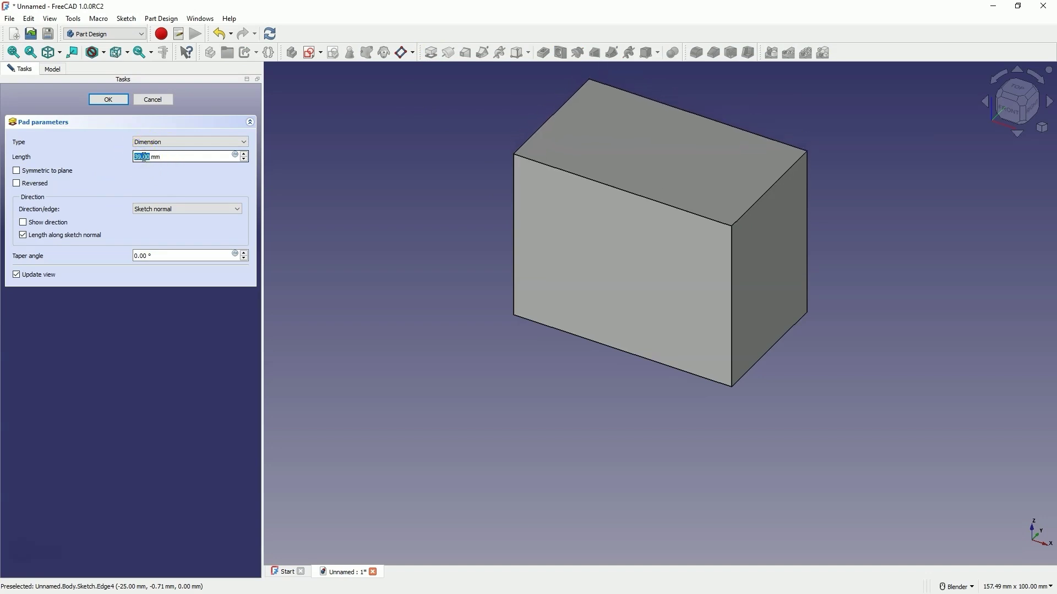
pyautogui.scroll(3, 144, 155)
pyautogui.scroll(-1, 144, 156)
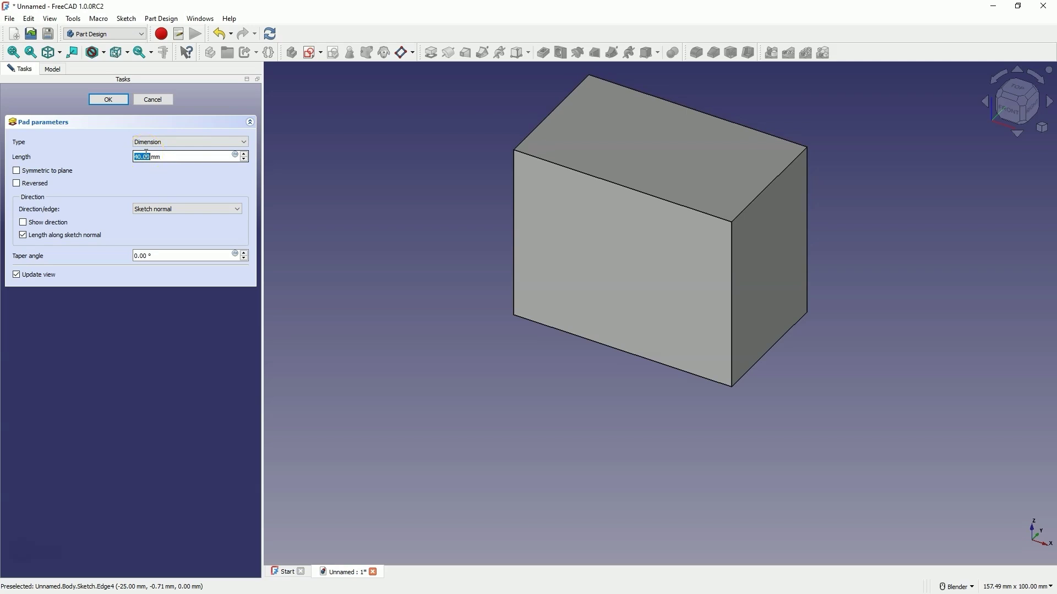
pyautogui.scroll(2, 149, 156)
pyautogui.scroll(-2, 149, 156)
pyautogui.click(114, 99)
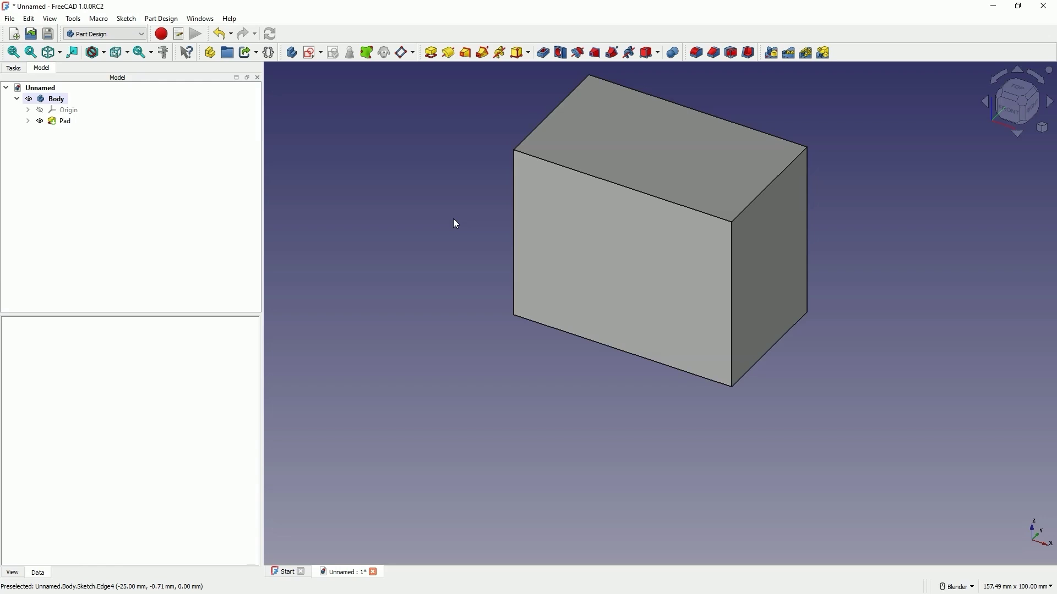
# - On the box's top face, sketch a 25 mm-wide centred rectangle extending past the front and back edges
pyautogui.click(641, 127)
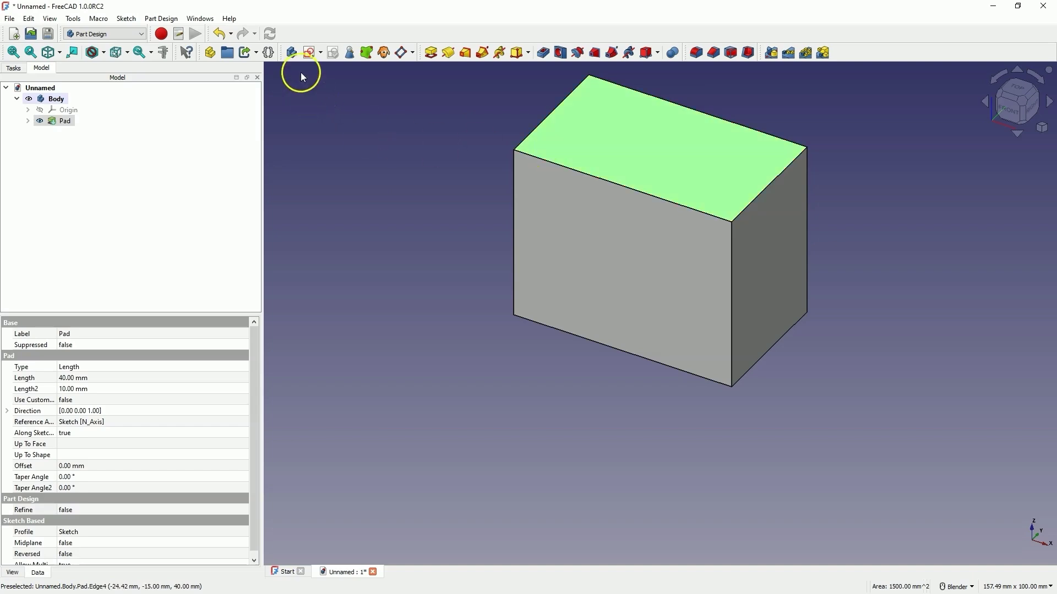
pyautogui.click(311, 55)
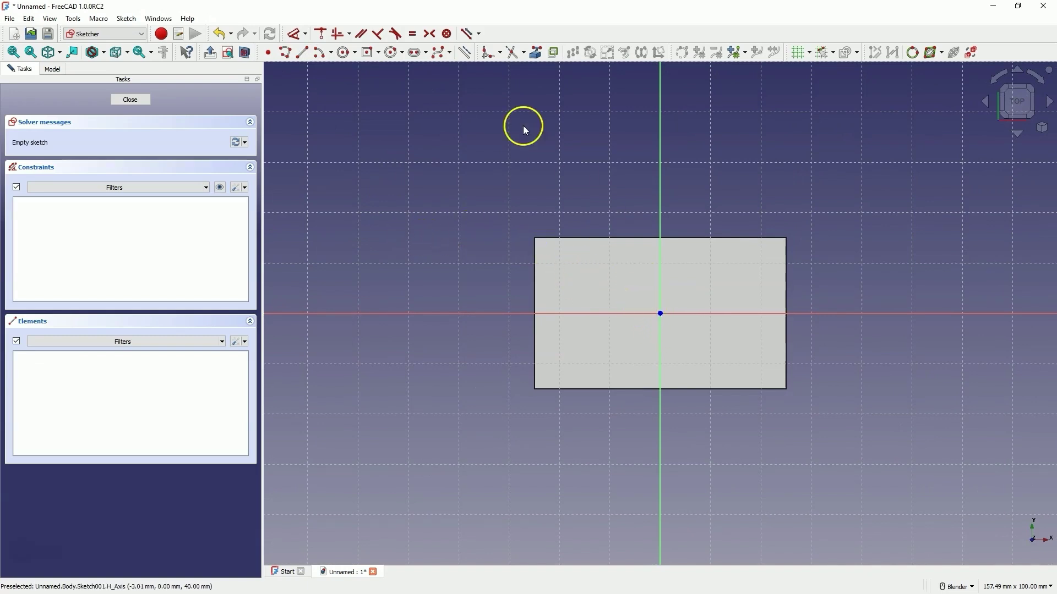
pyautogui.click(369, 54)
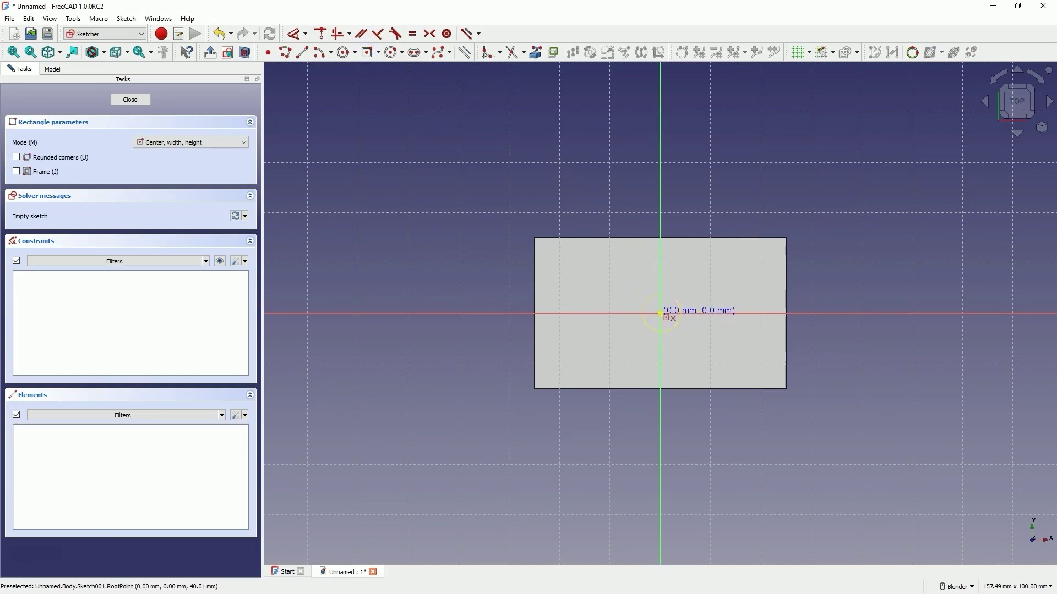
pyautogui.click(661, 314)
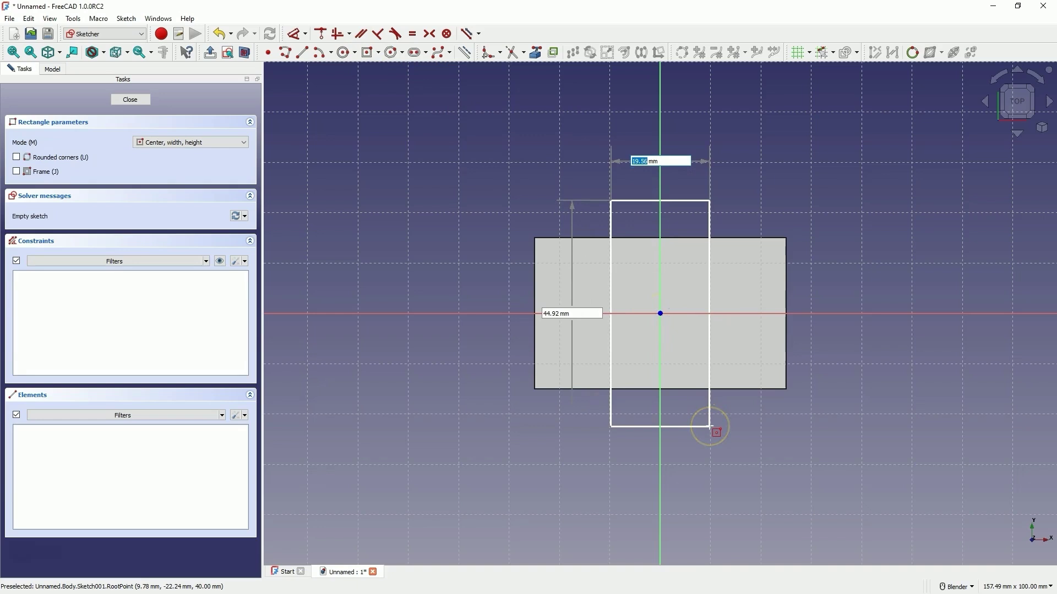
pyautogui.write('25')
pyautogui.press('Tab')
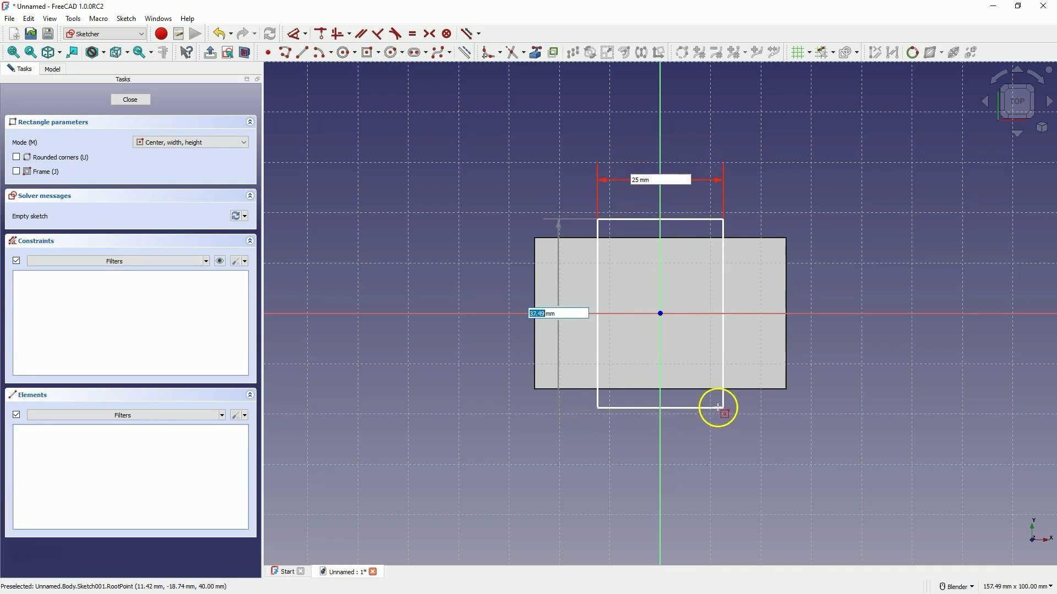
pyautogui.click(719, 408)
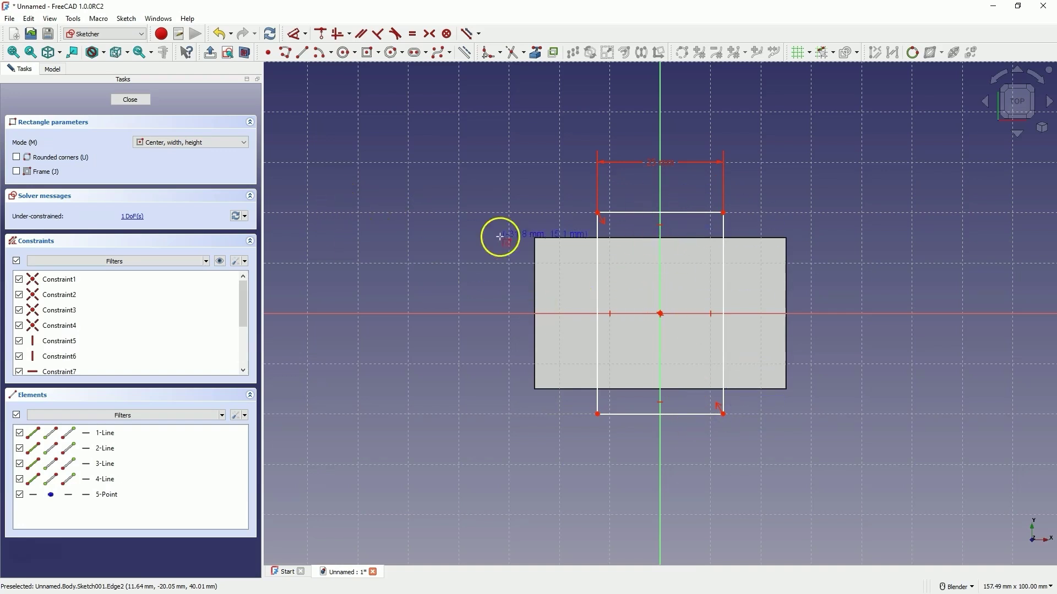
pyautogui.click(129, 99)
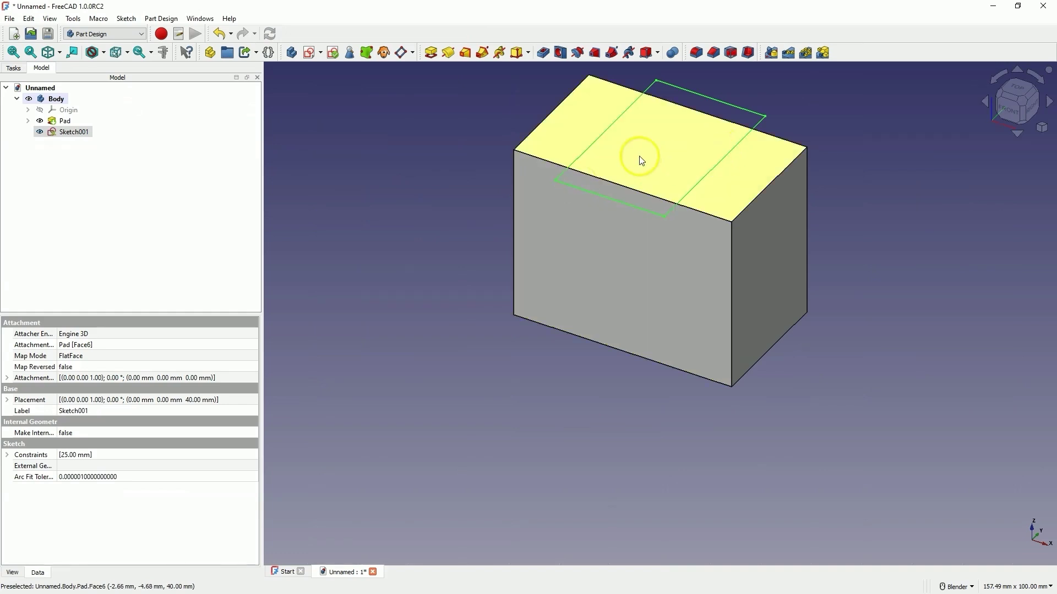
# - Pocket Sketch001 25 mm deep into the box's top to form the central slot
pyautogui.click(630, 202)
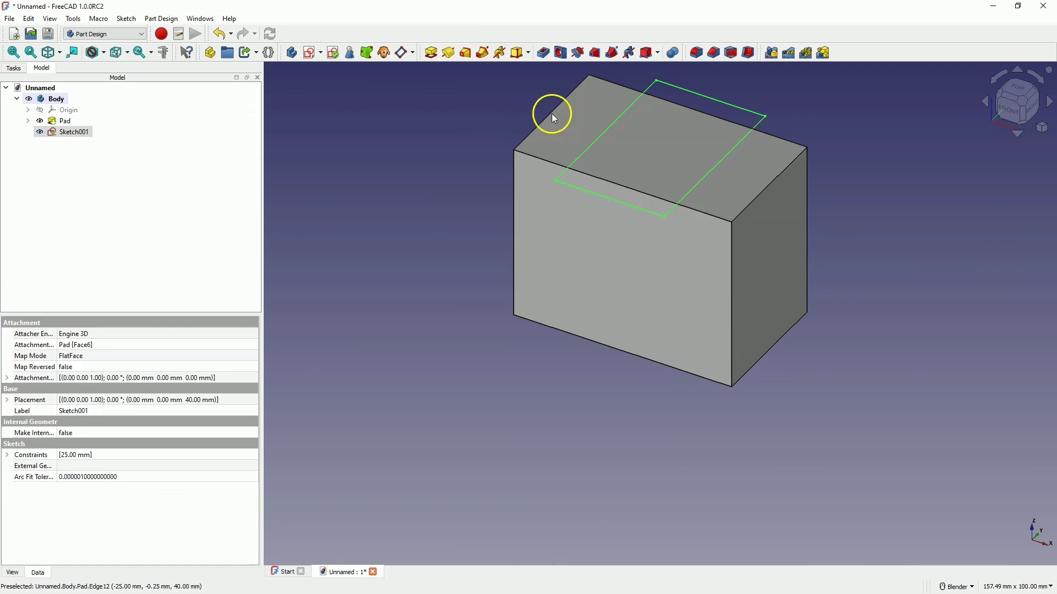
pyautogui.click(545, 56)
pyautogui.scroll(5, 146, 156)
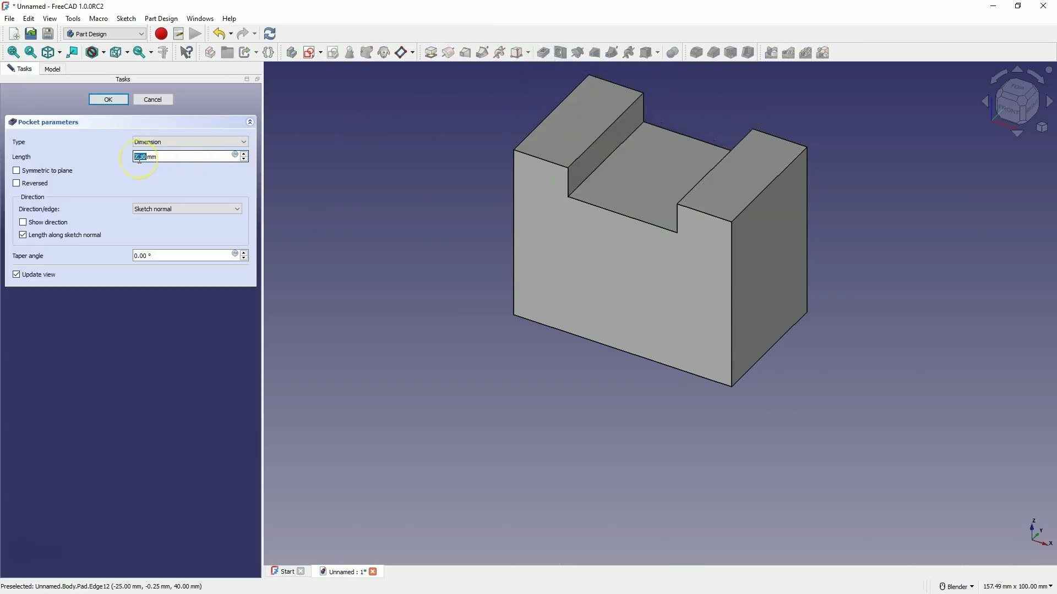
pyautogui.scroll(8, 146, 157)
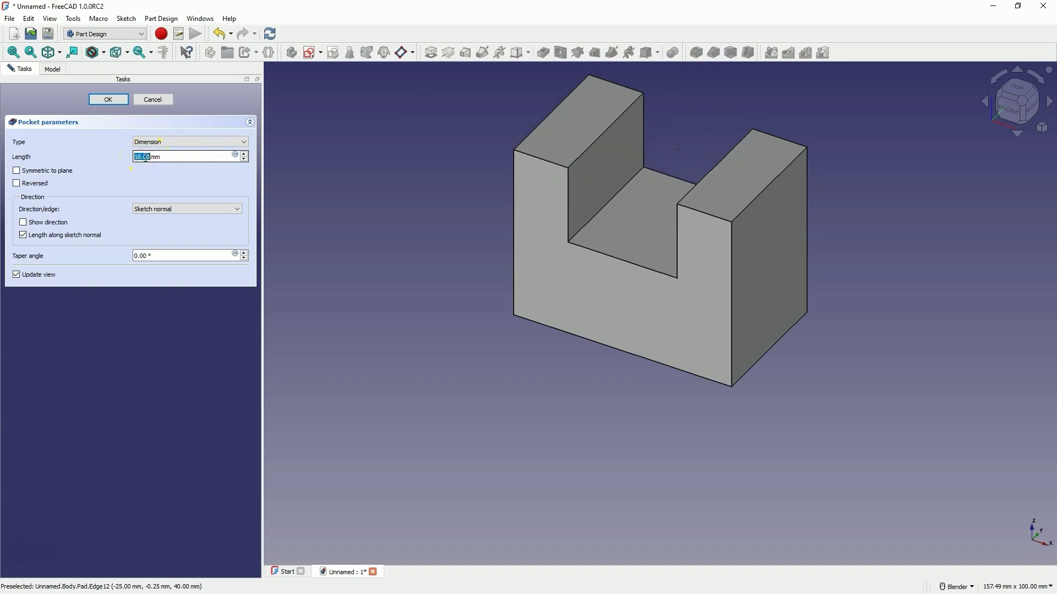
pyautogui.scroll(6, 143, 156)
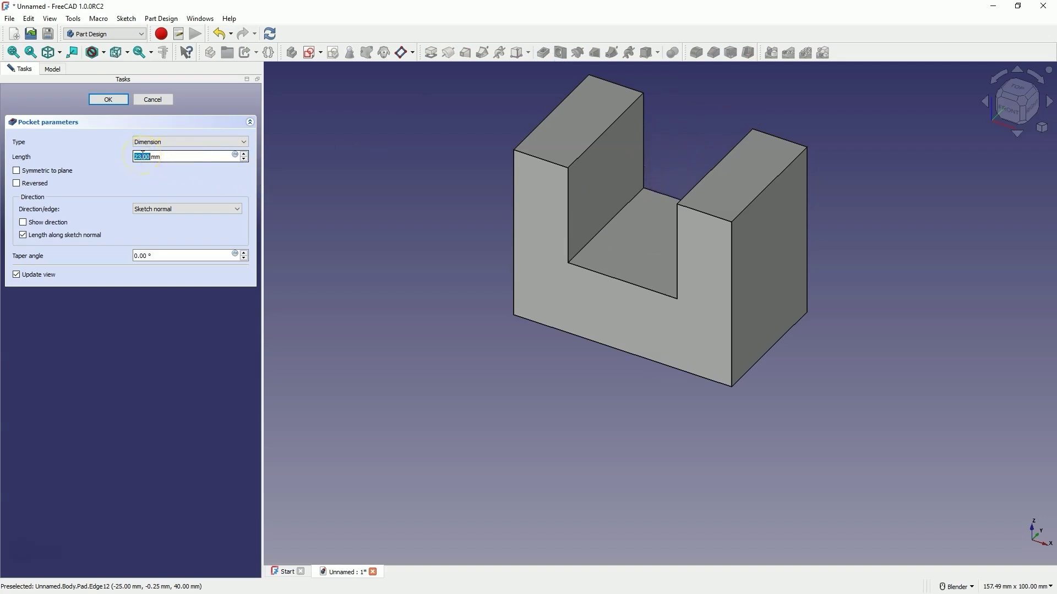
pyautogui.scroll(1, 148, 157)
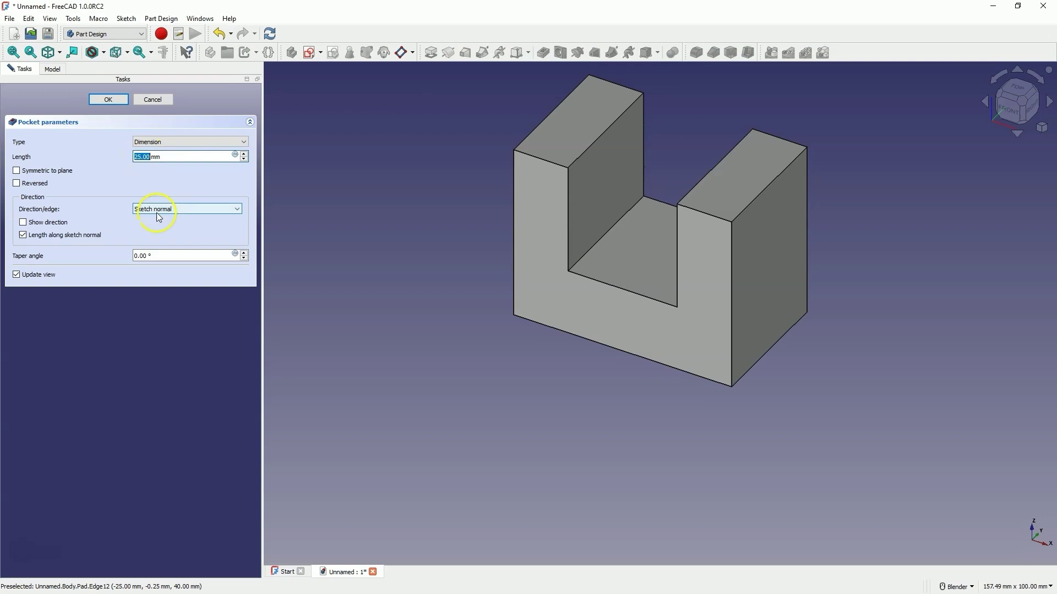
pyautogui.click(105, 100)
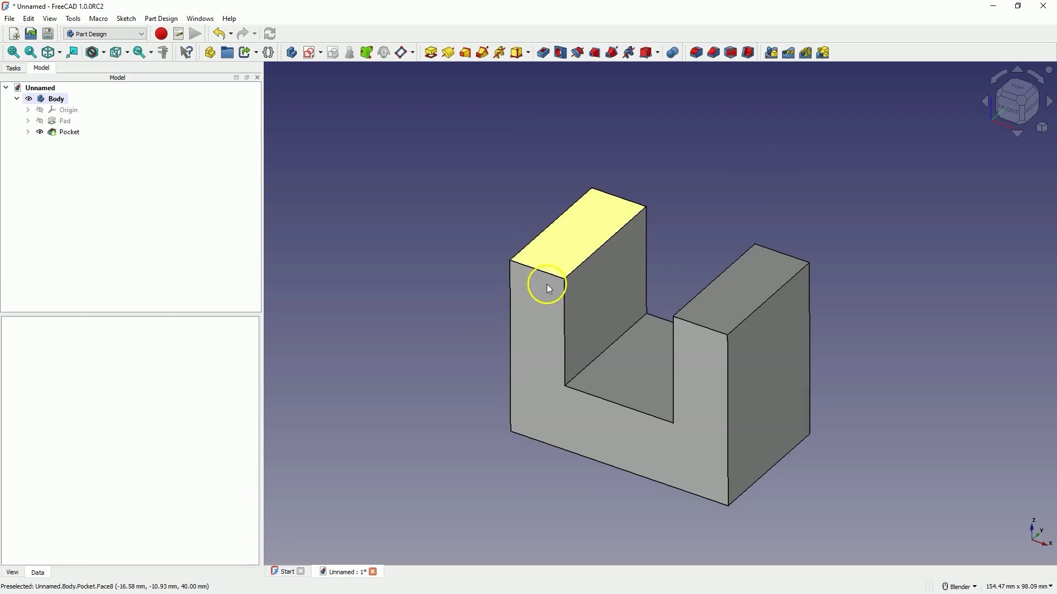
# - Pad the left upright's top face 15 mm upward and review the resulting Pad001 feature
pyautogui.click(566, 257)
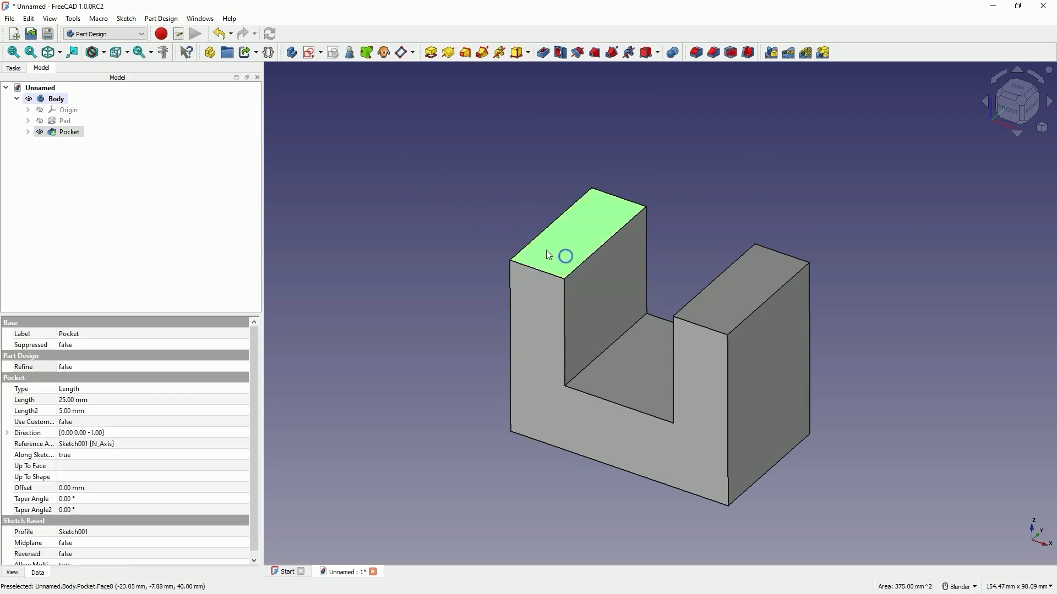
pyautogui.click(432, 54)
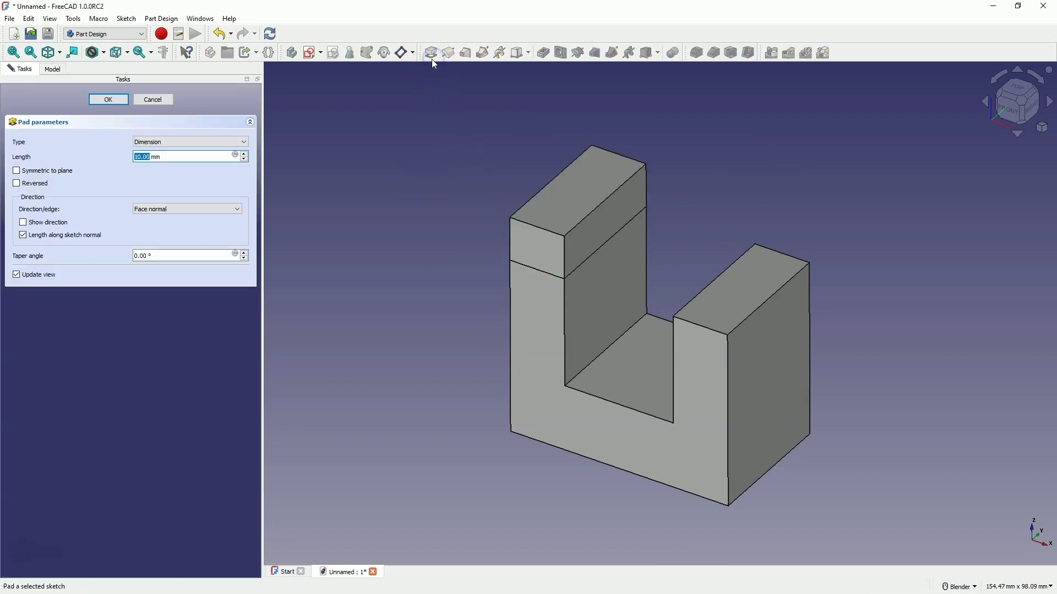
pyautogui.scroll(2, 141, 154)
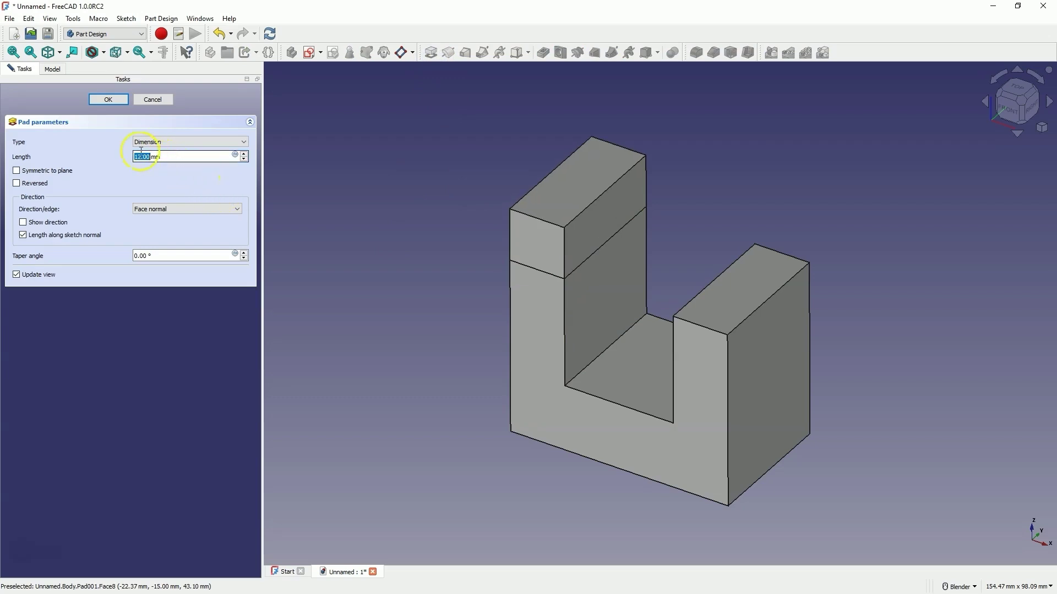
pyautogui.scroll(3, 141, 153)
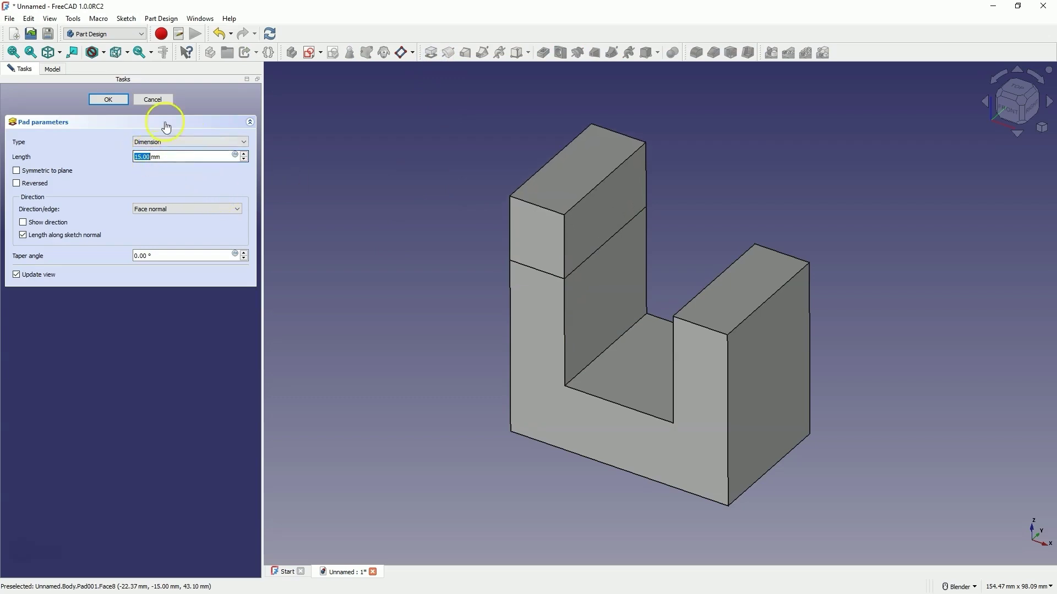
pyautogui.click(108, 99)
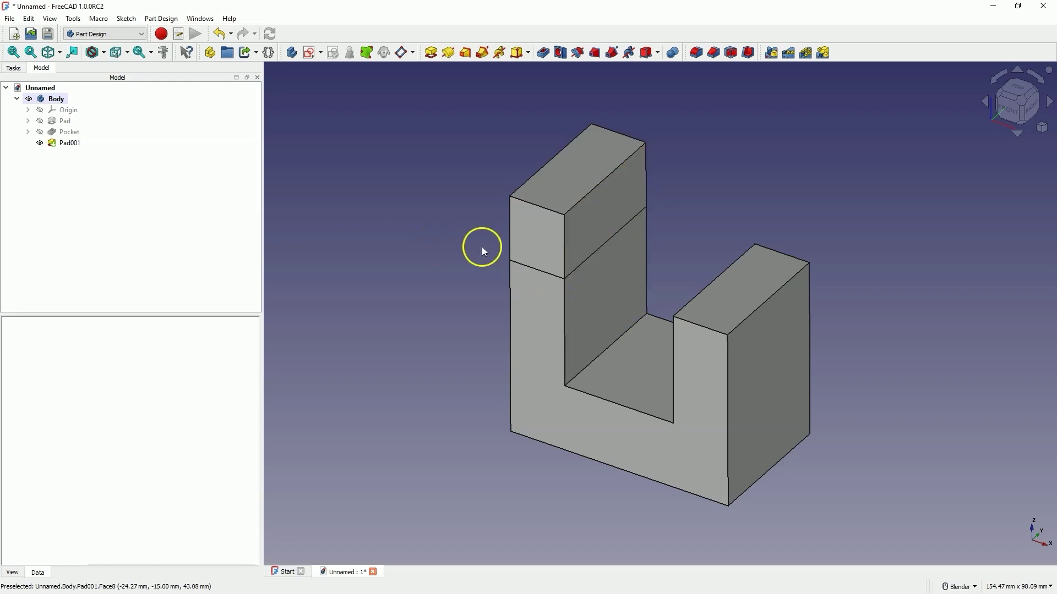
pyautogui.click(73, 144)
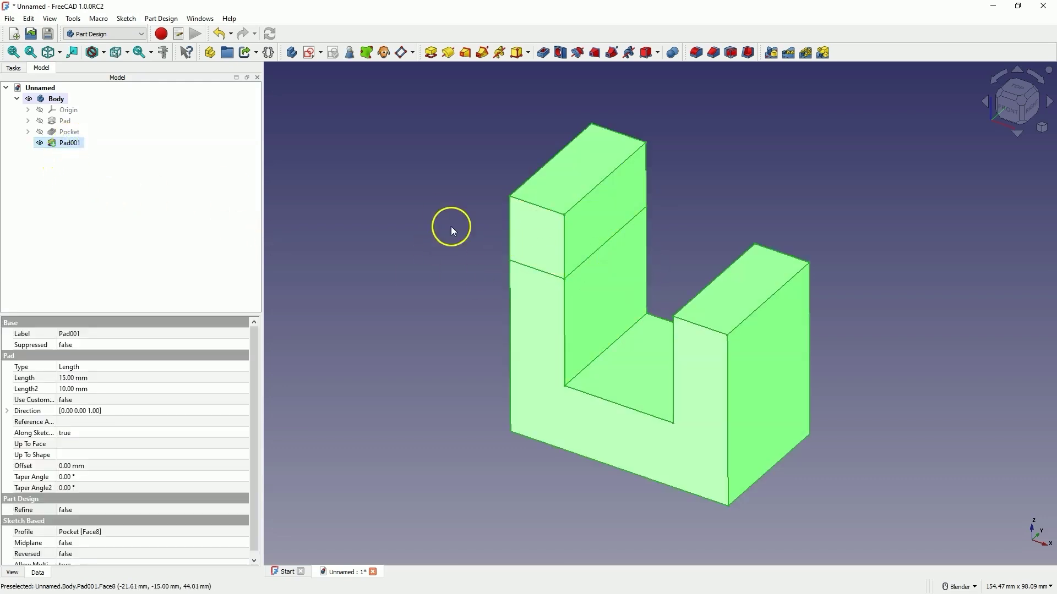
pyautogui.click(437, 220)
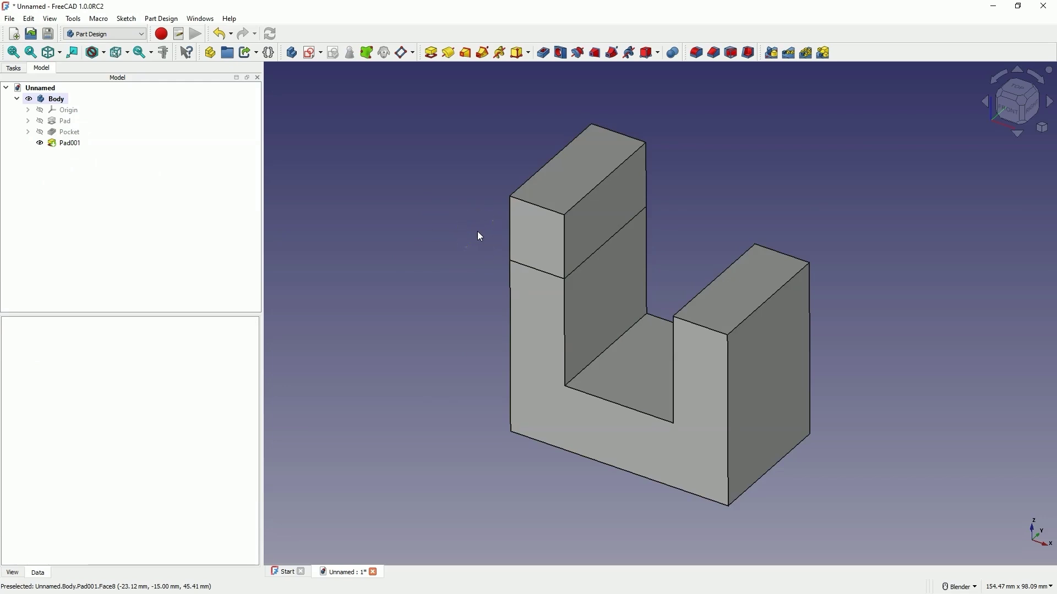
# - Pocket the right upright's top face 10 mm deep to shorten it
pyautogui.click(743, 293)
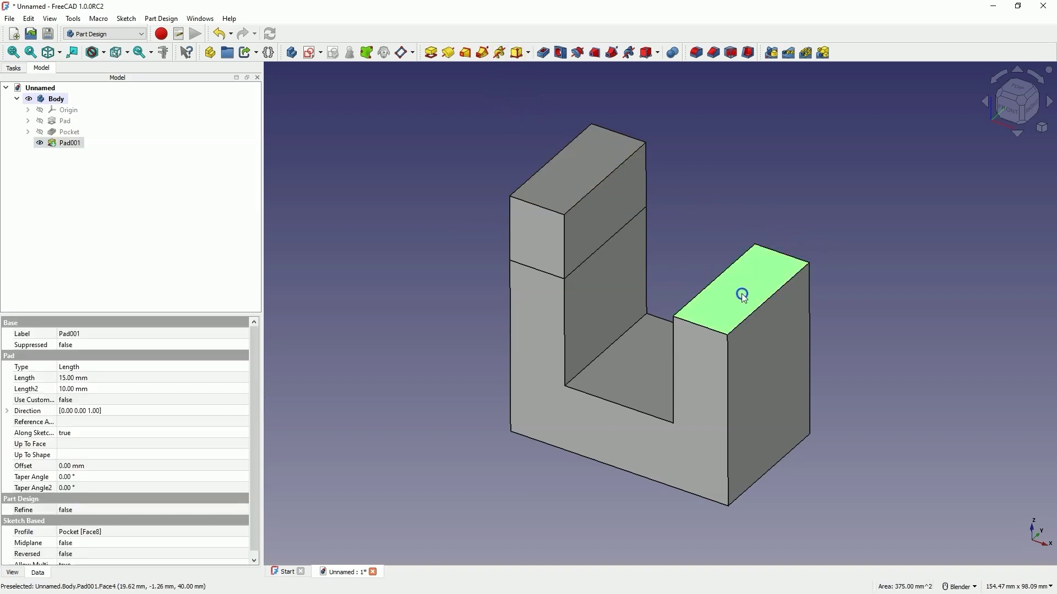
pyautogui.click(744, 297)
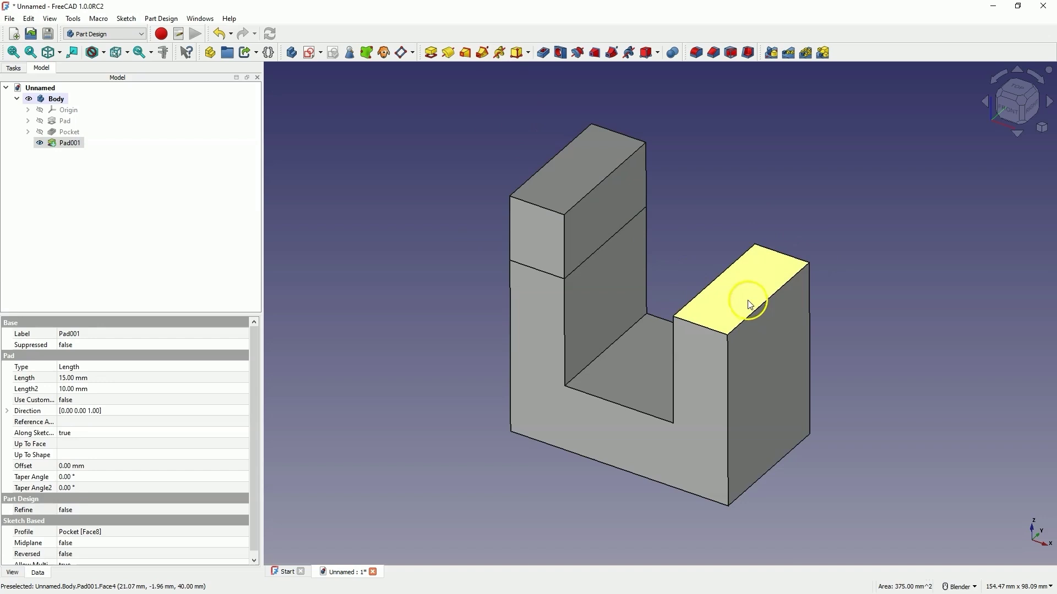
pyautogui.click(750, 305)
pyautogui.click(545, 55)
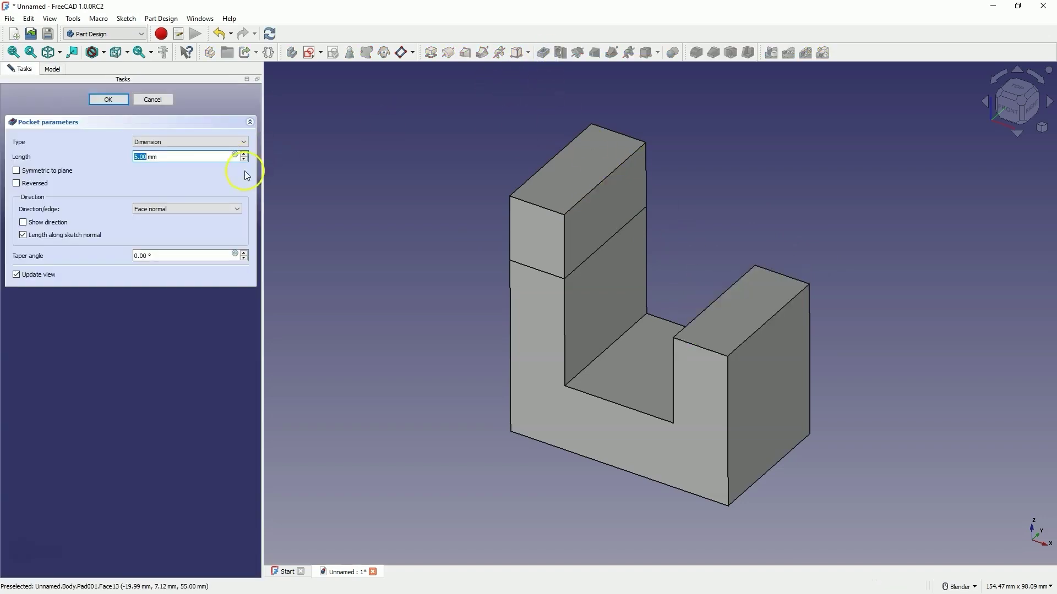
pyautogui.scroll(5, 150, 156)
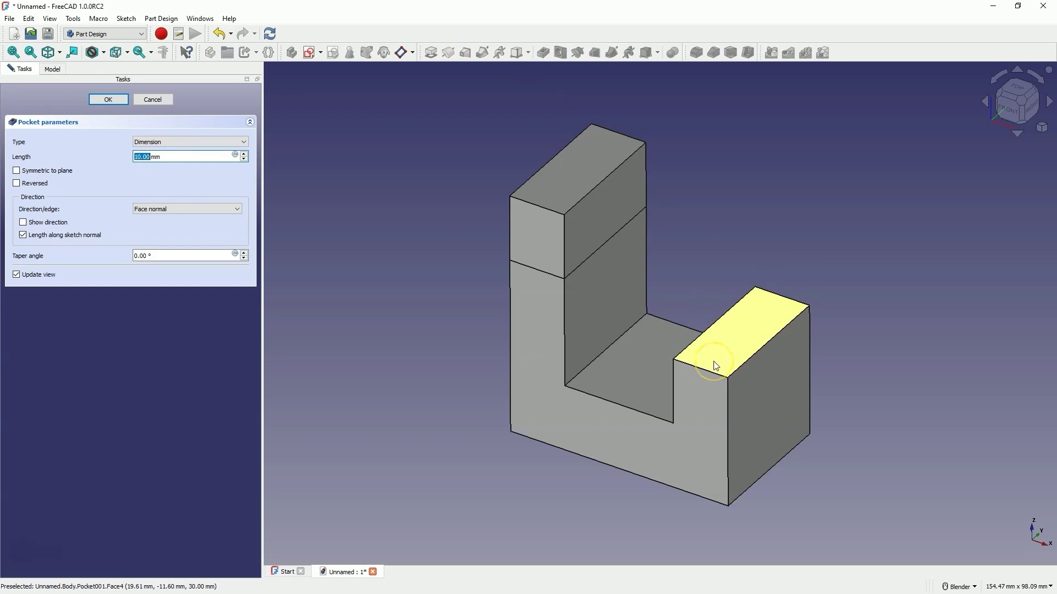
pyautogui.click(318, 218)
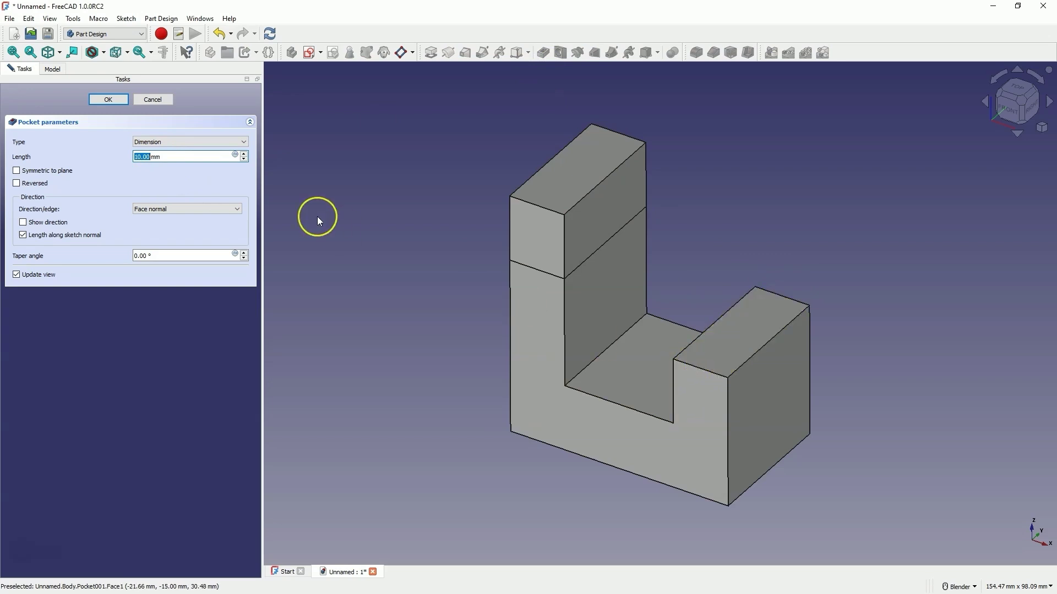
pyautogui.click(109, 101)
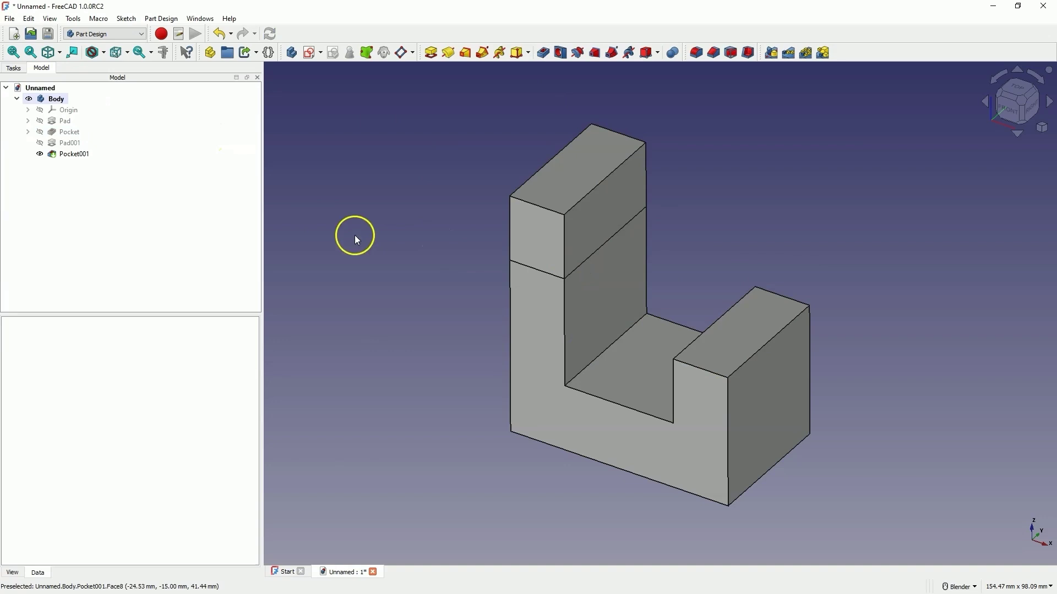
# - Set Pocket001's Refine property to true to remove the seam across the left upright
pyautogui.click(74, 154)
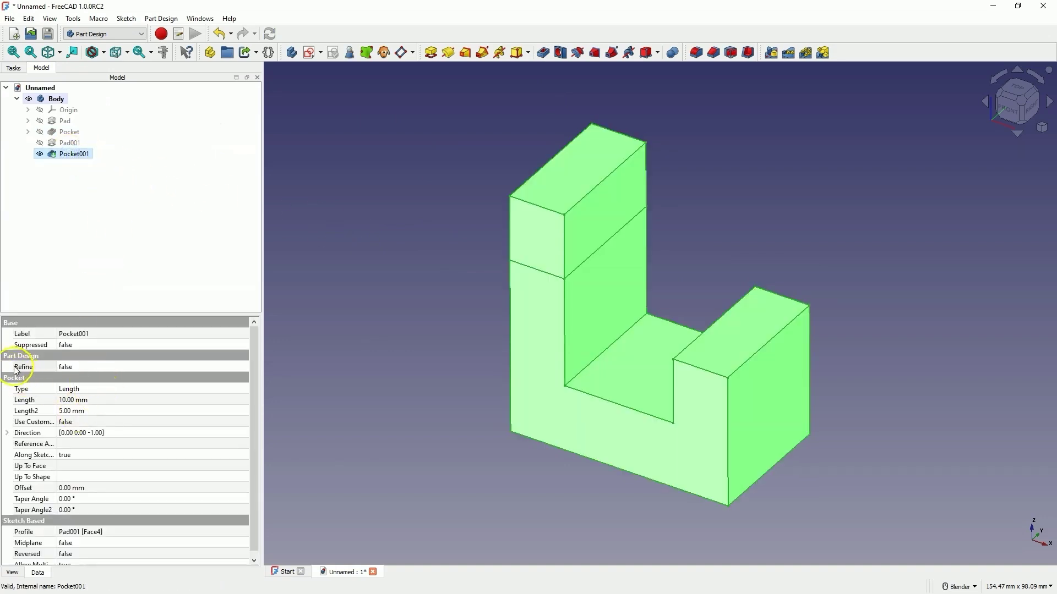
pyautogui.click(76, 372)
pyautogui.click(154, 378)
pyautogui.click(356, 287)
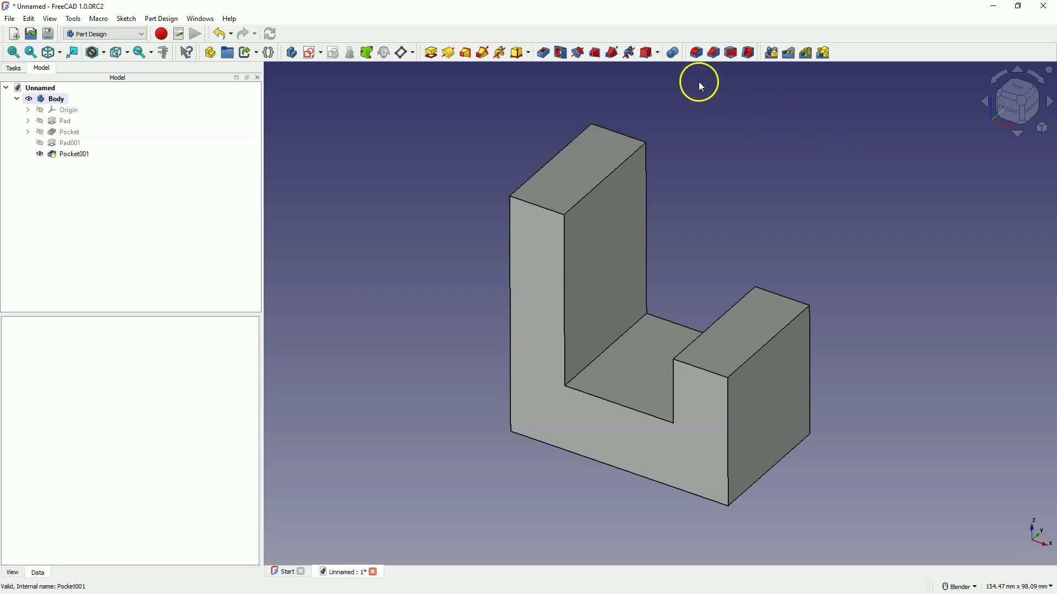
# - Chamfer the left upright's outer and back top edges by 10 mm
pyautogui.click(537, 207)
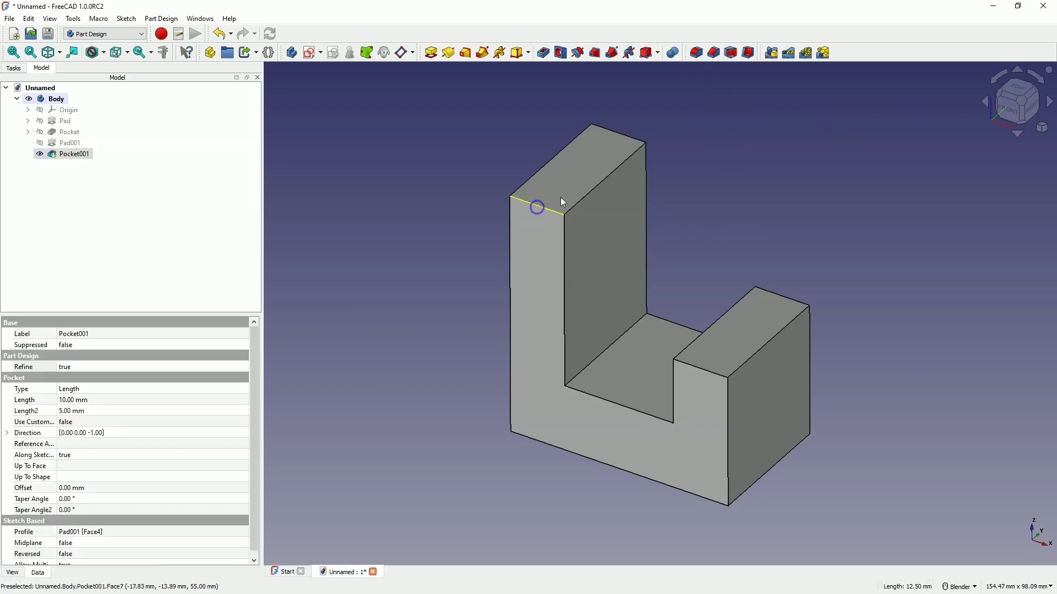
pyautogui.keyDown('ctrl'); pyautogui.click(624, 138); pyautogui.keyUp('ctrl')
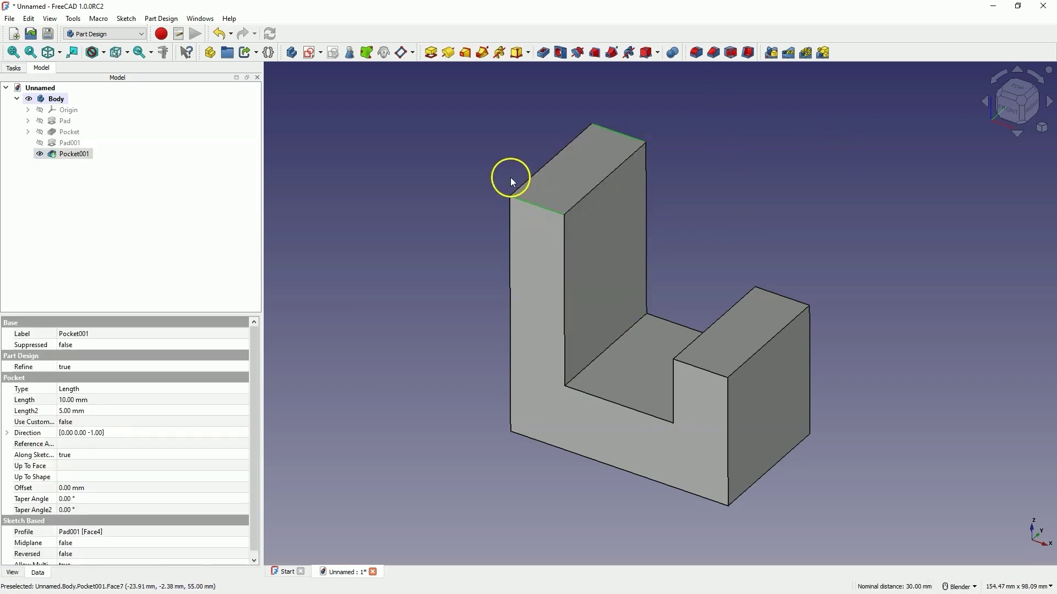
pyautogui.click(713, 53)
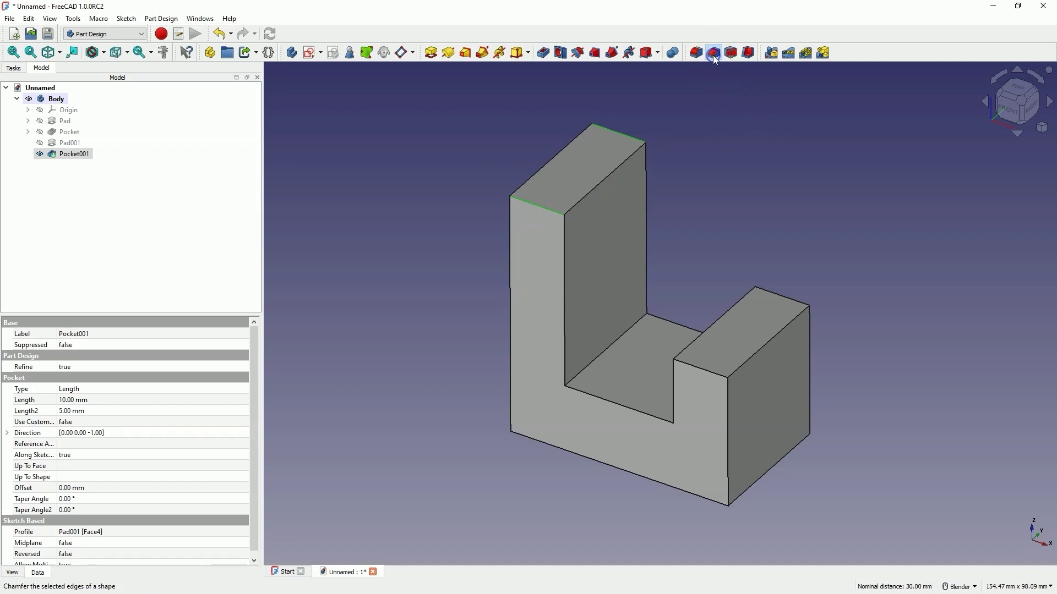
pyautogui.scroll(2, 65, 303)
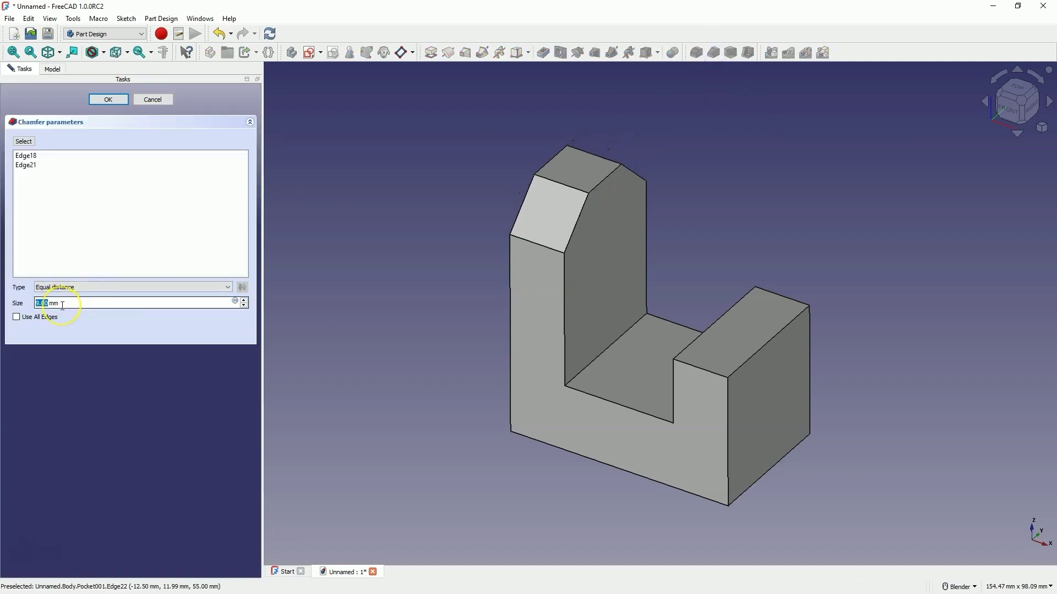
pyautogui.scroll(7, 62, 306)
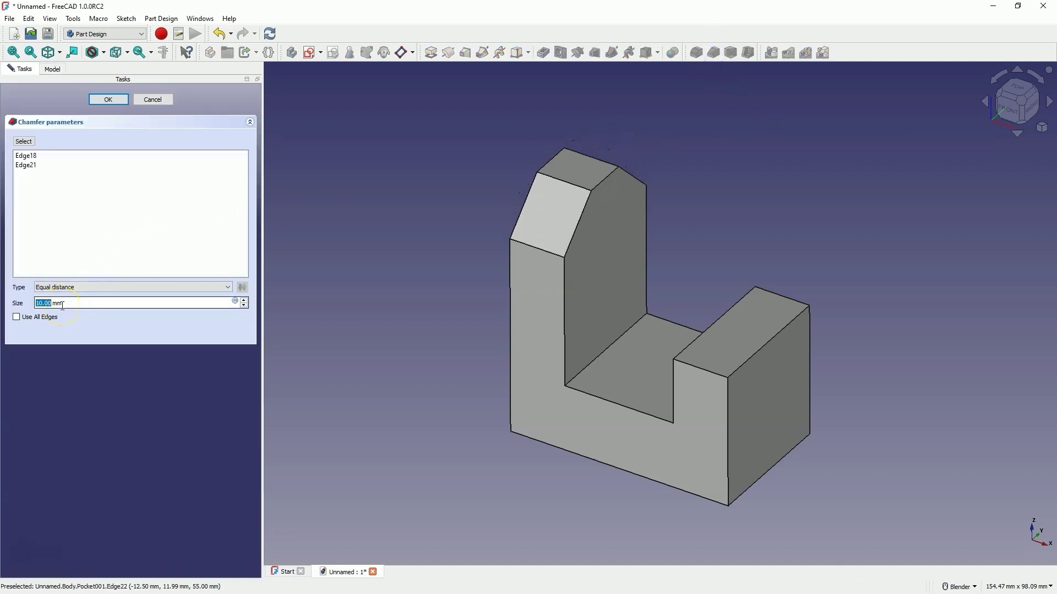
pyautogui.click(102, 104)
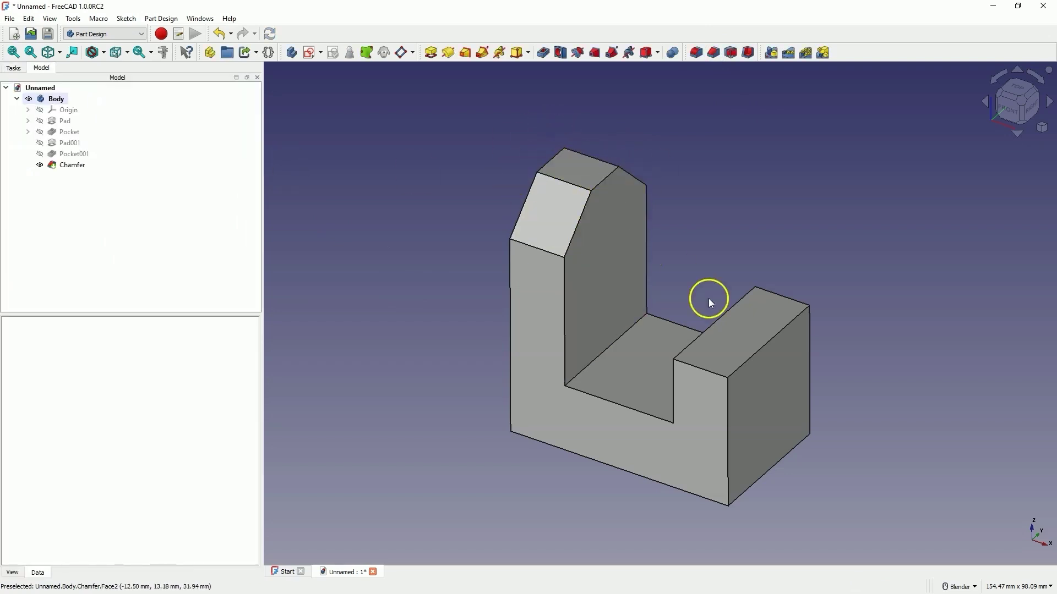
# - Round the right block's inner and back top edges with a 10 mm fillet
pyautogui.click(693, 367)
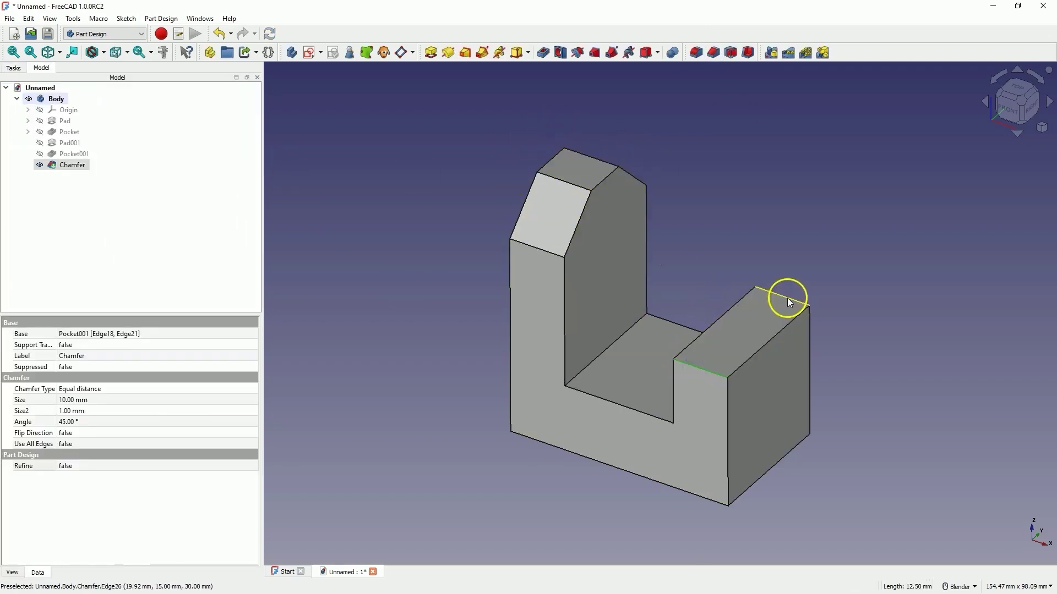
pyautogui.keyDown('ctrl'); pyautogui.click(788, 301); pyautogui.keyUp('ctrl')
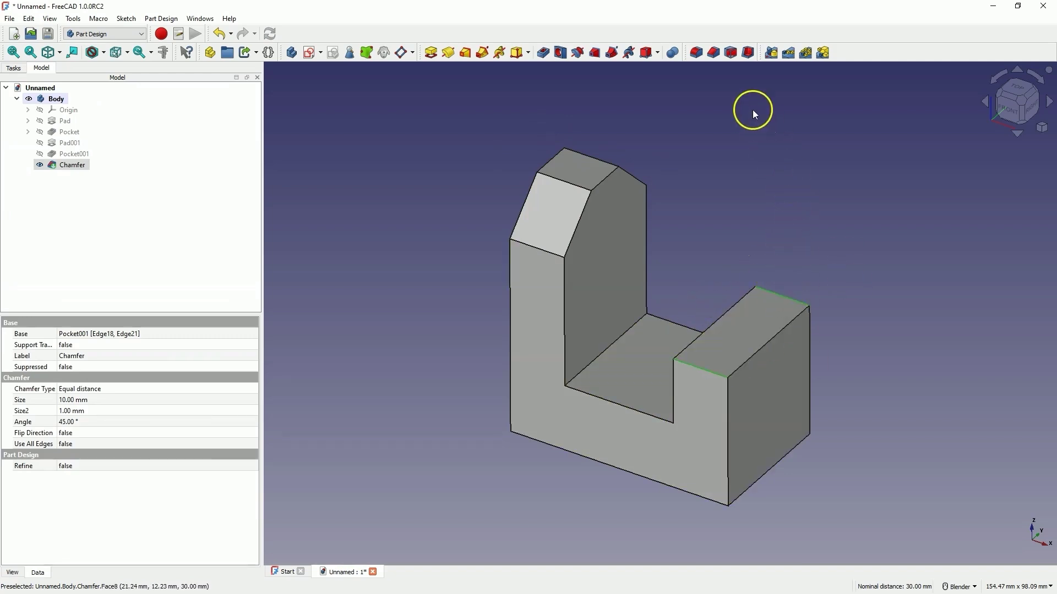
pyautogui.click(696, 52)
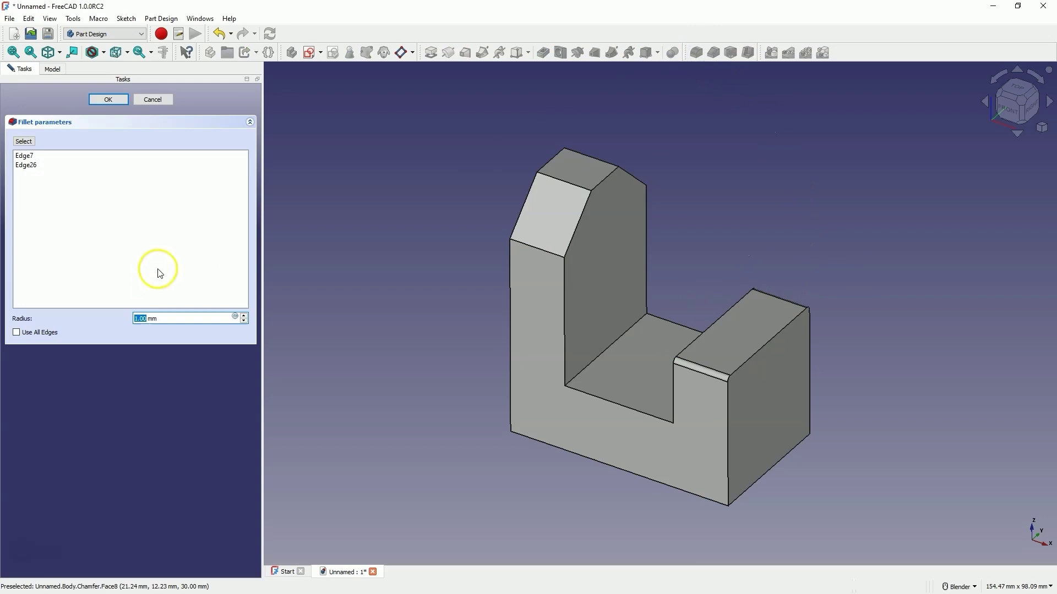
pyautogui.scroll(2, 149, 317)
pyautogui.scroll(7, 148, 317)
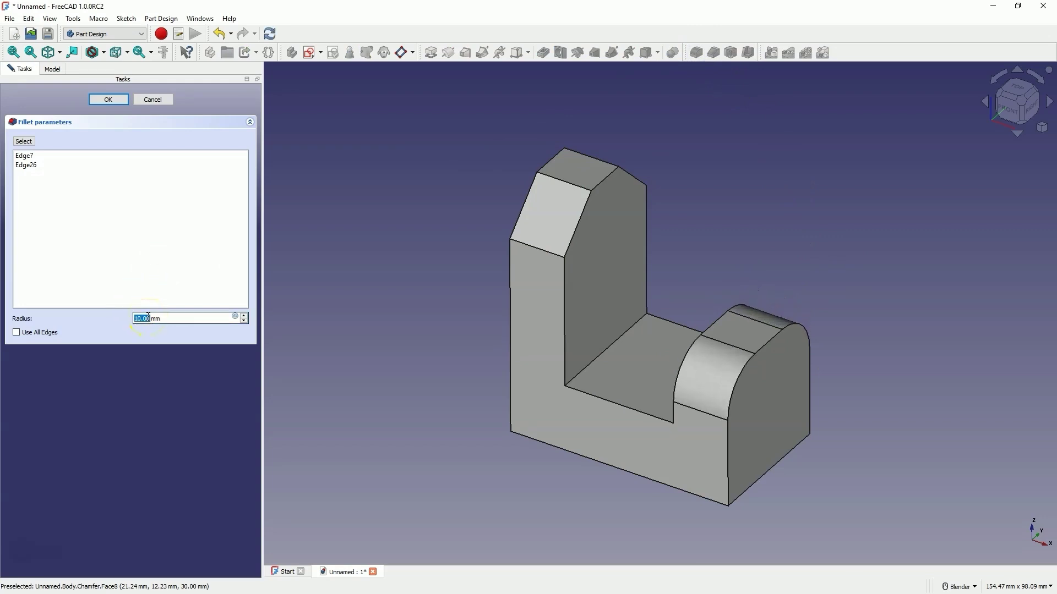
pyautogui.click(122, 101)
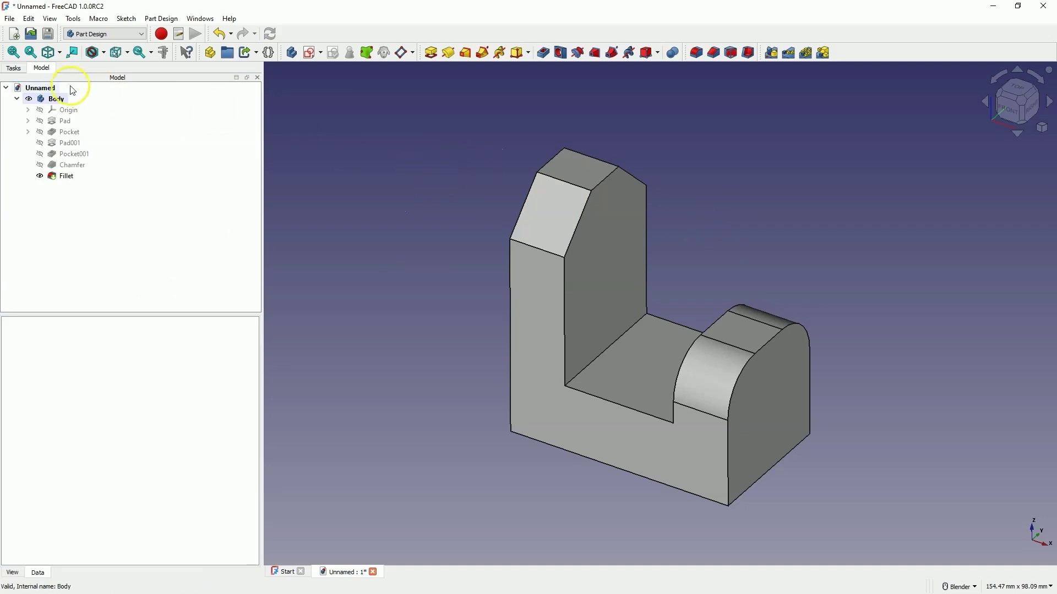
# - Give the Body a custom appearance with a bright green ambient colour
pyautogui.rightClick(58, 100)
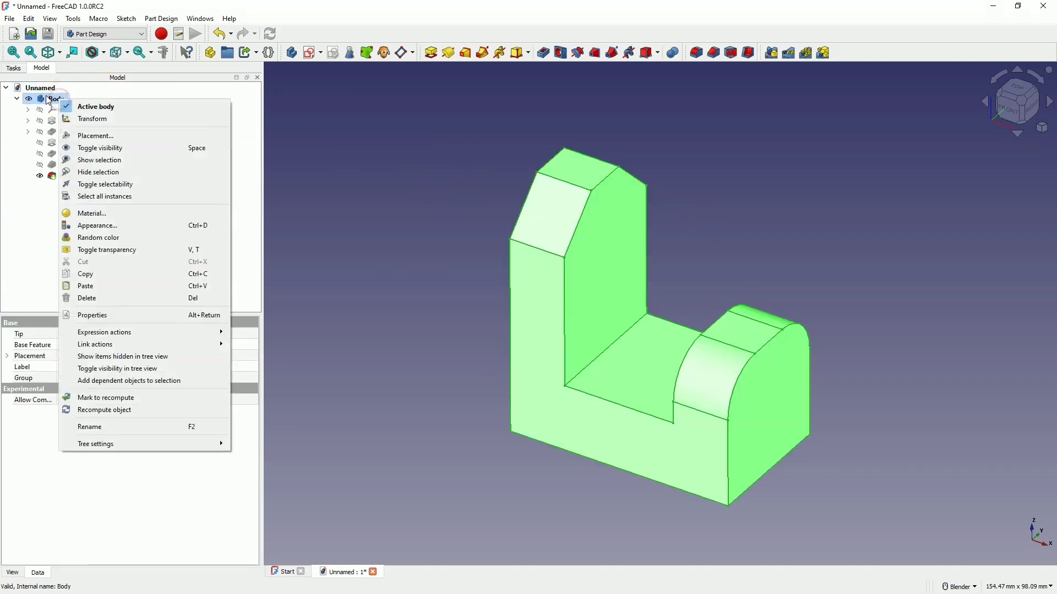
pyautogui.click(119, 230)
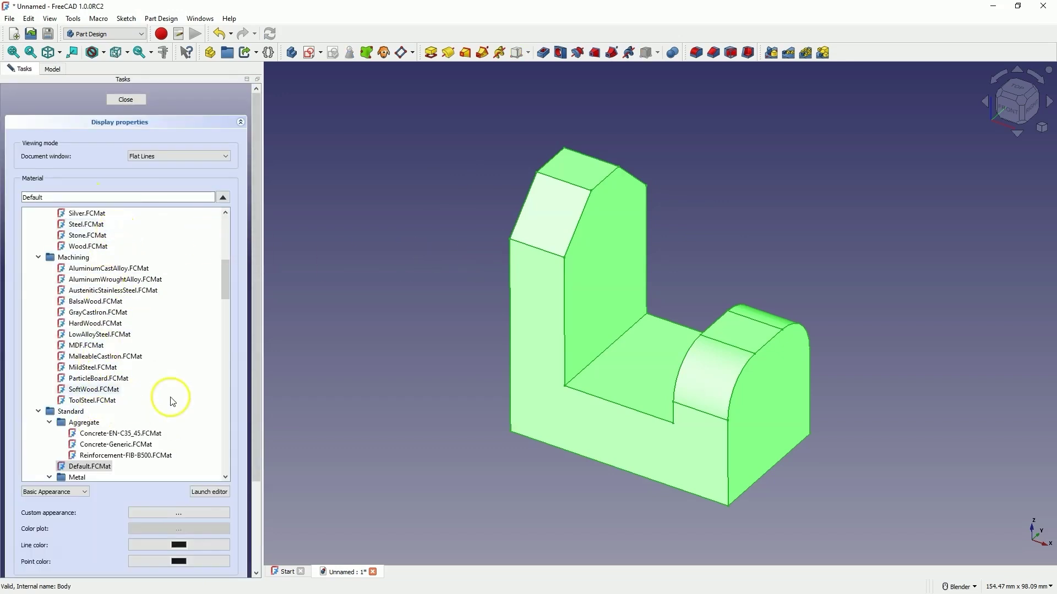
pyautogui.click(182, 514)
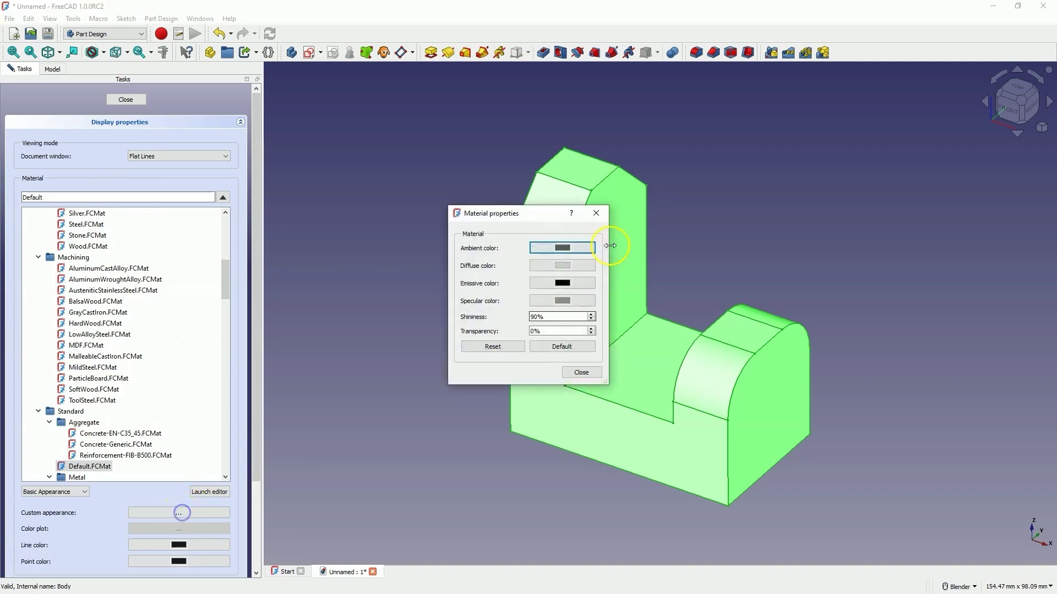
pyautogui.click(564, 245)
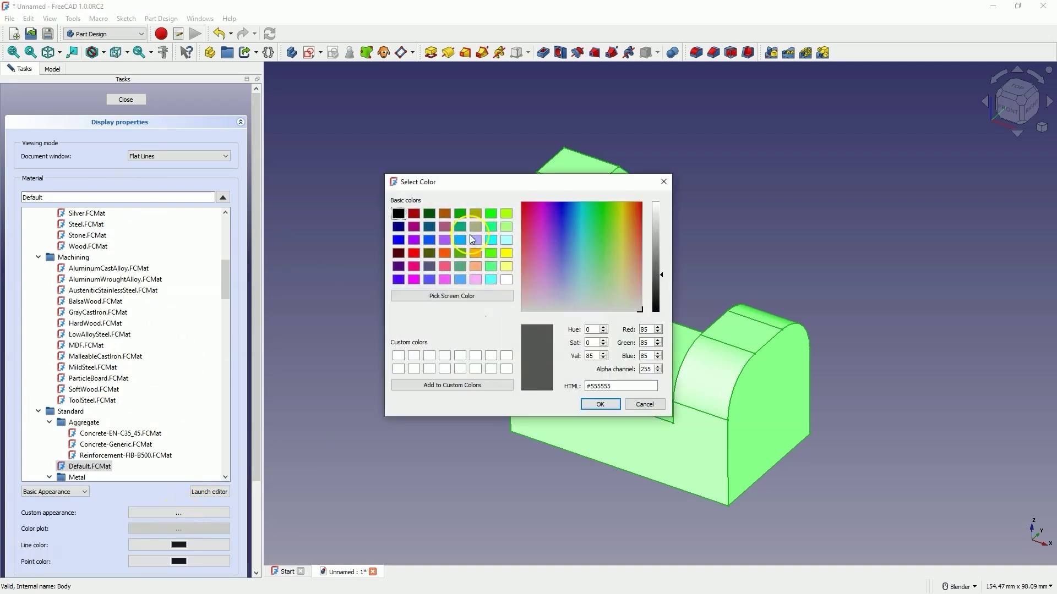
pyautogui.click(491, 213)
pyautogui.click(600, 404)
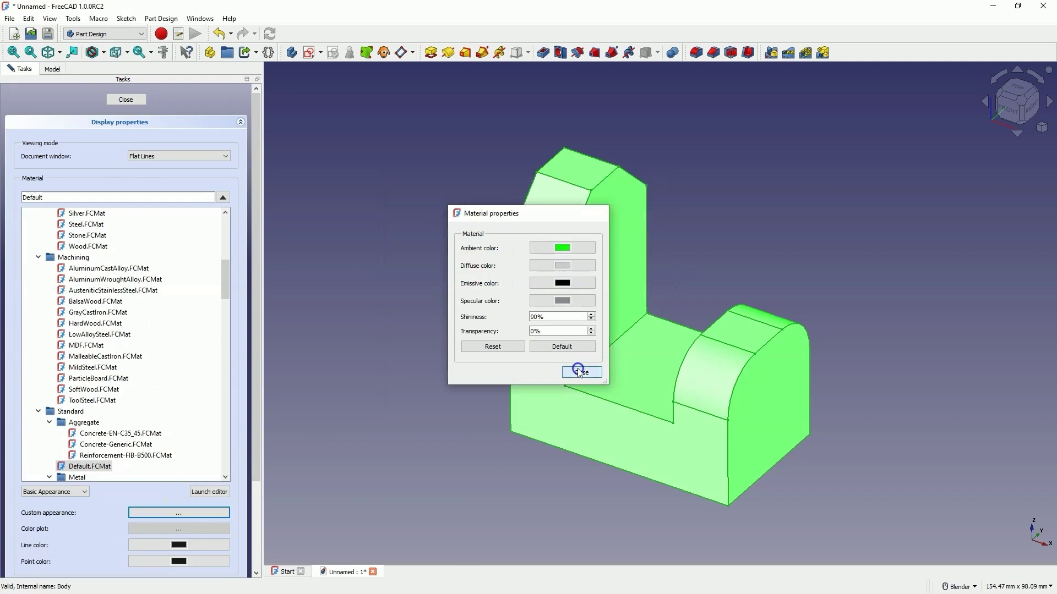
pyautogui.click(581, 372)
pyautogui.click(126, 99)
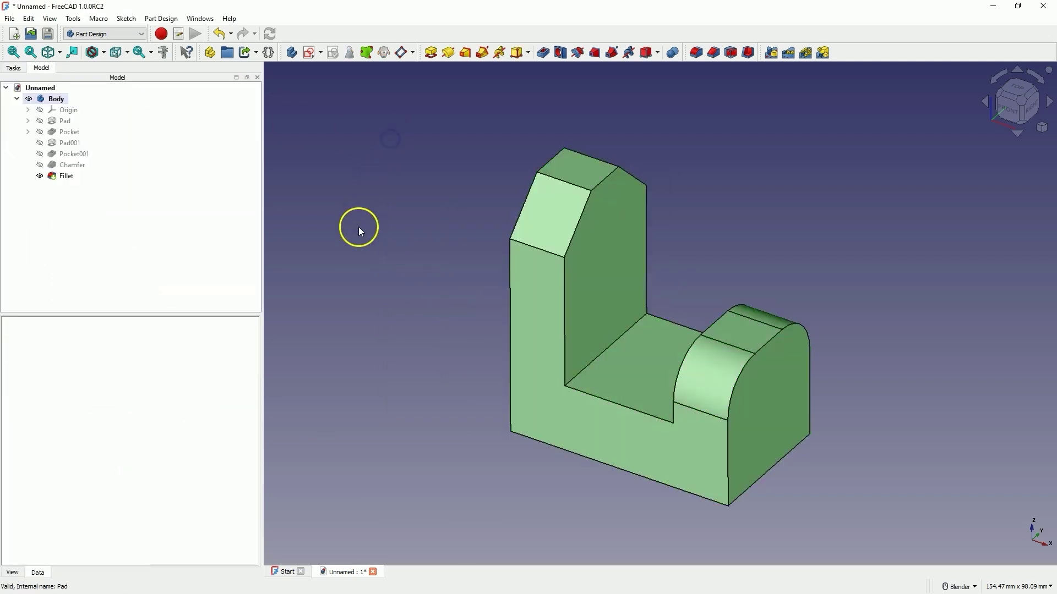
pyautogui.scroll(-1, 360, 228)
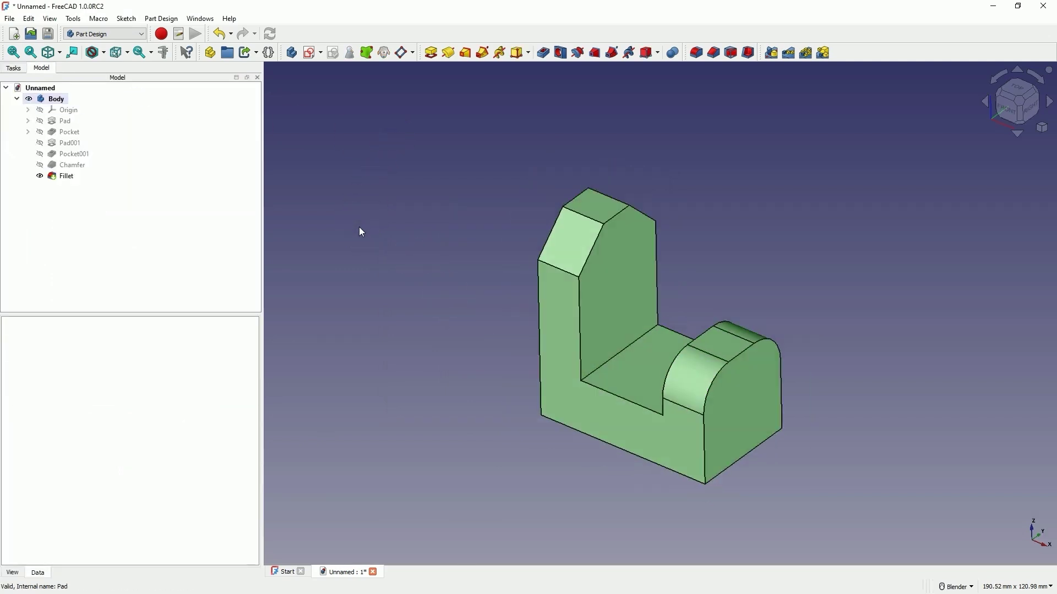